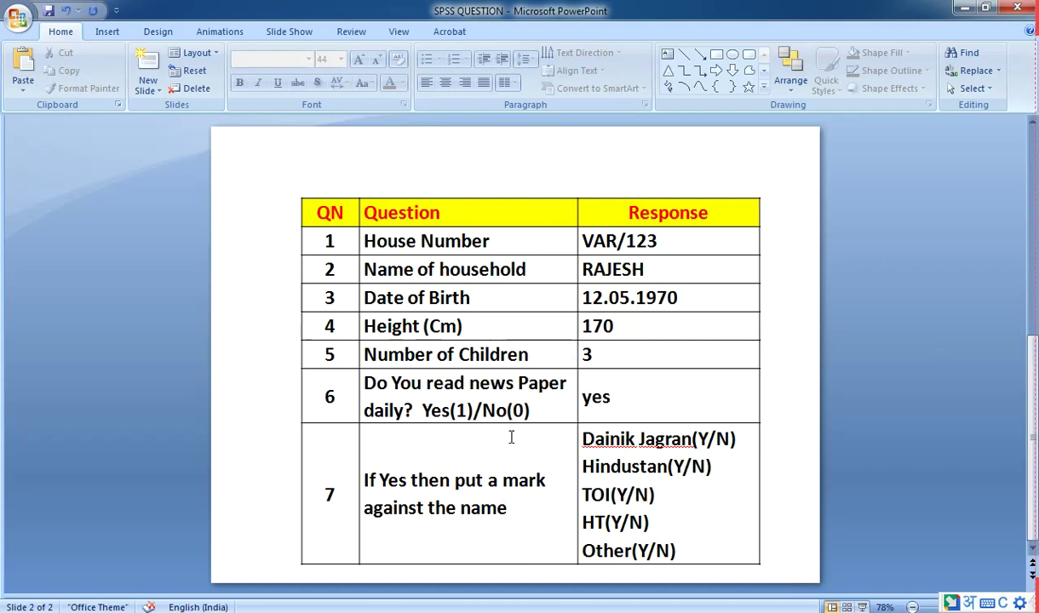
Switch to the DATA workbook in Excel and review the House_Number, Name_of_HH and Height_cm column headings.
mouse_move(336, 610)
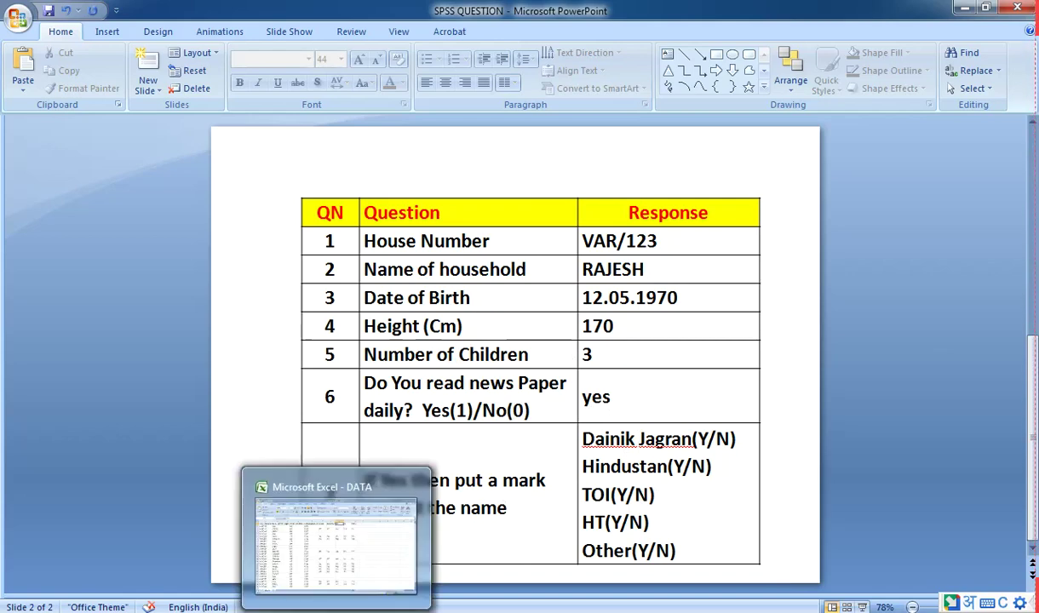
left_click(361, 554)
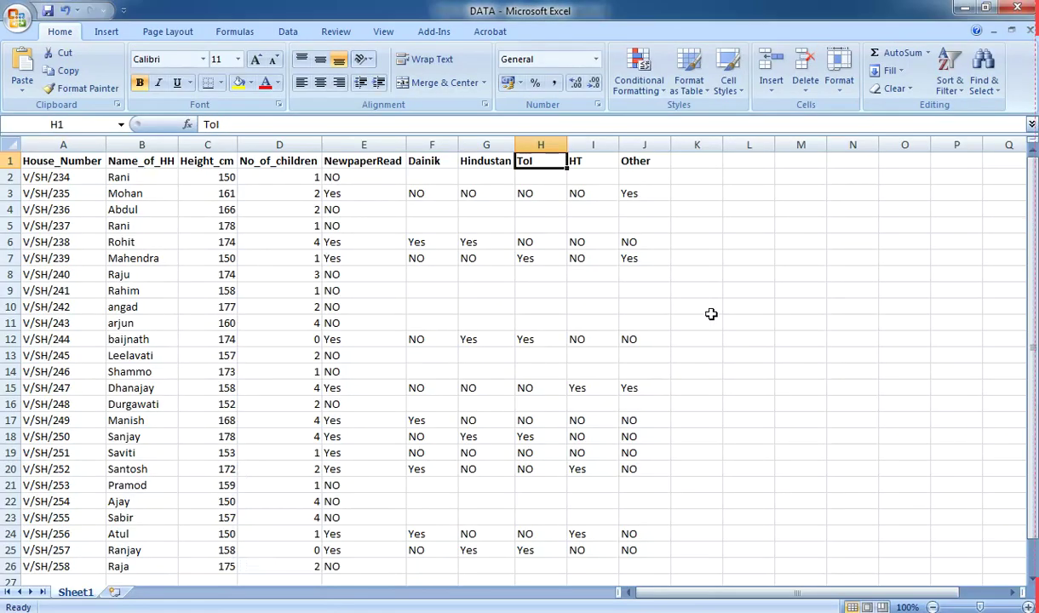
left_click(64, 161)
left_click(150, 161)
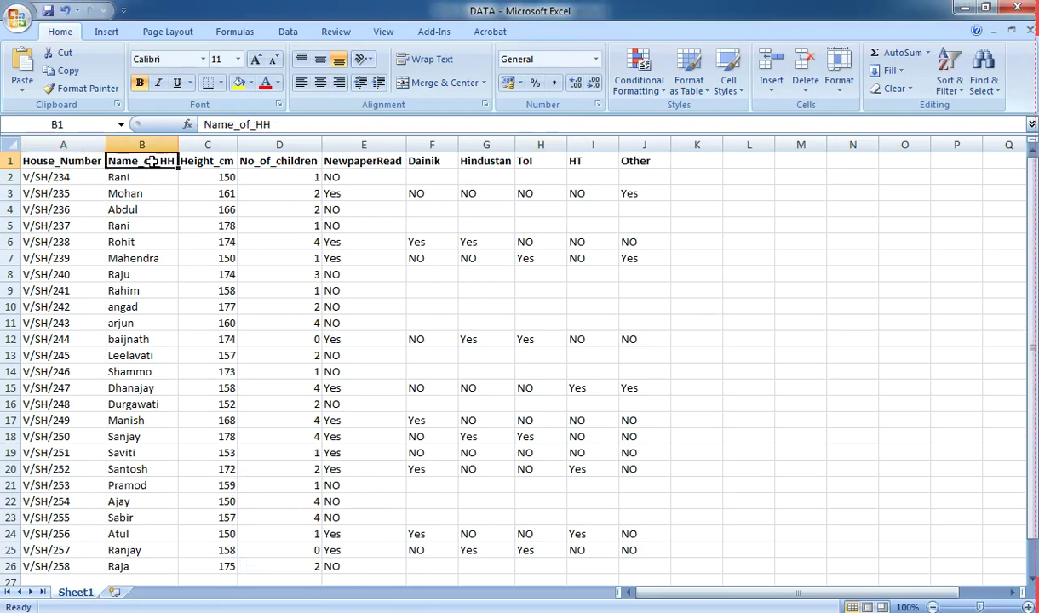
left_click(191, 160)
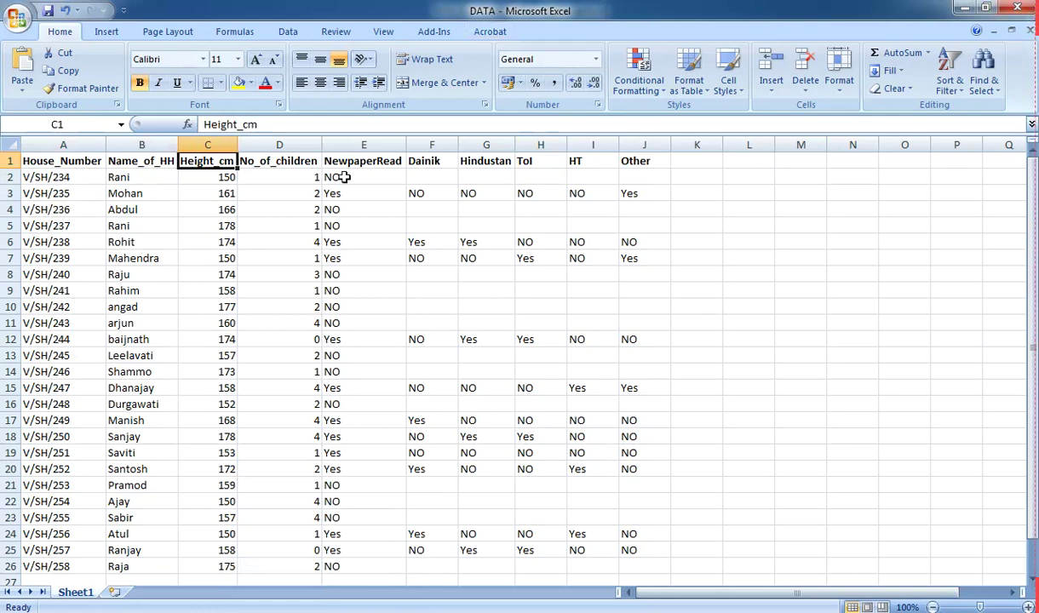
Examine the house number, household name, height and number of children entries in the first records.
left_click(74, 176)
left_click(73, 192)
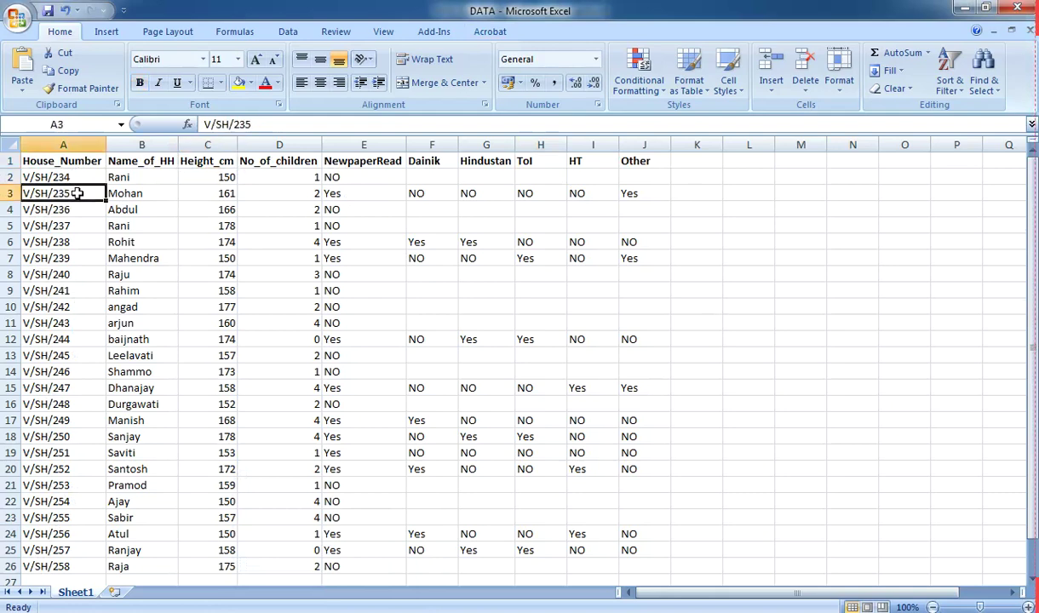
left_click(72, 204)
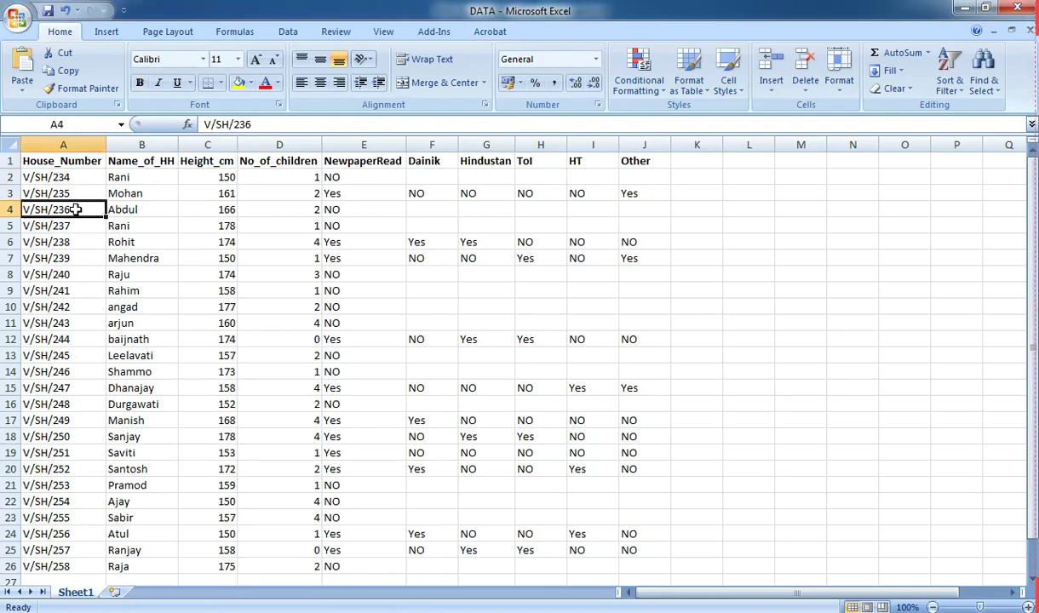
left_click(156, 178)
left_click(153, 191)
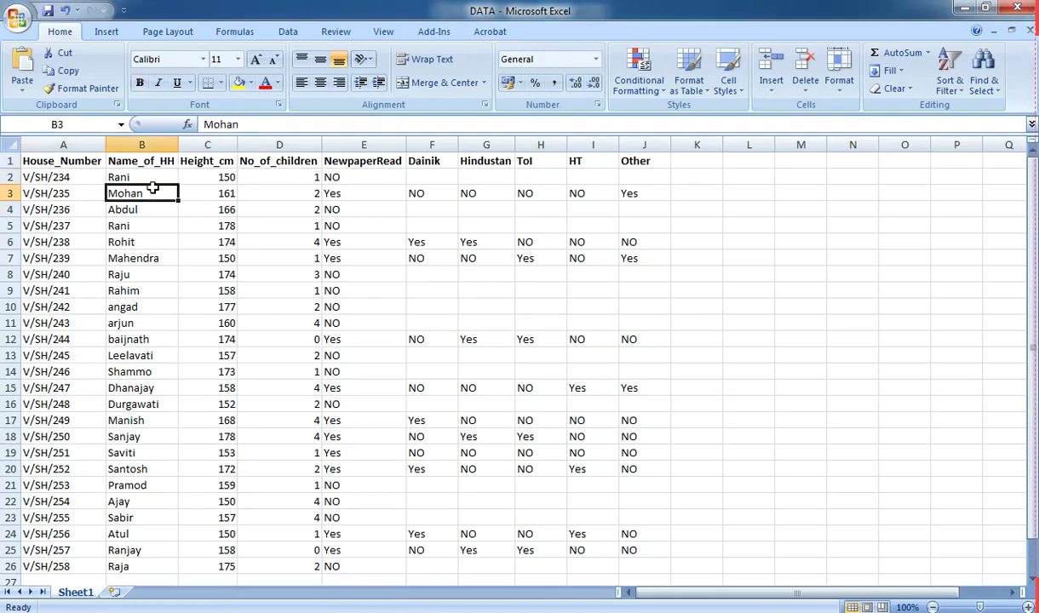
left_click(147, 174)
left_click(148, 205)
left_click(225, 178)
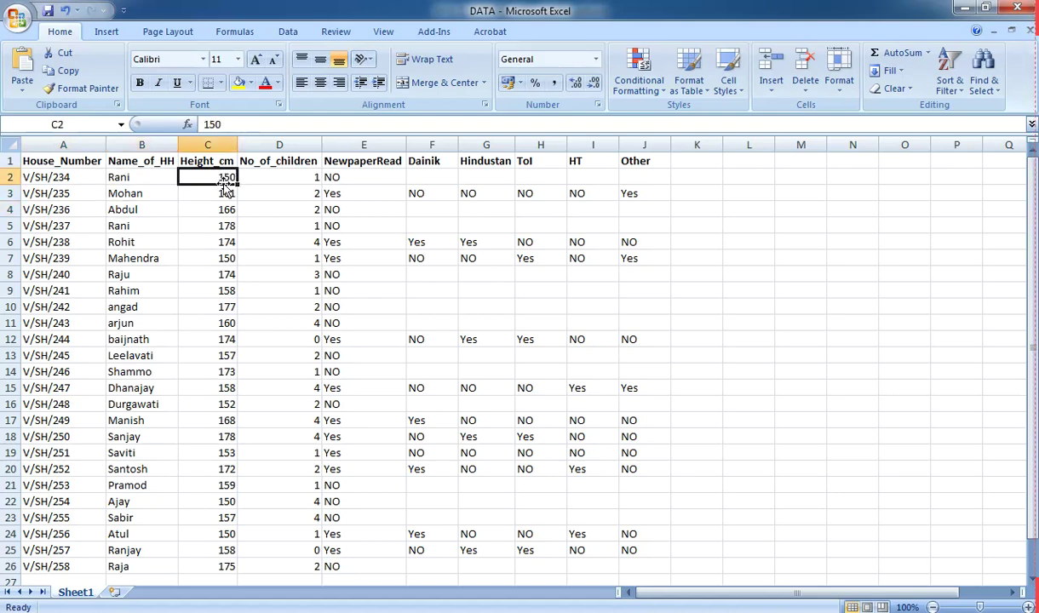
left_click(213, 193)
left_click(213, 211)
left_click(220, 239)
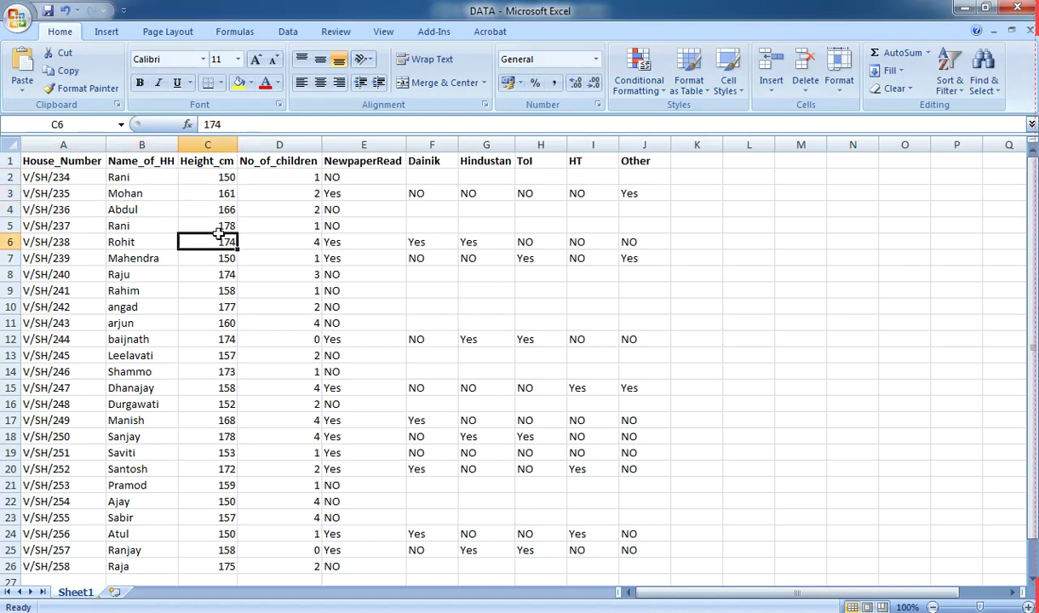
left_click(272, 181)
left_click(280, 223)
left_click(283, 241)
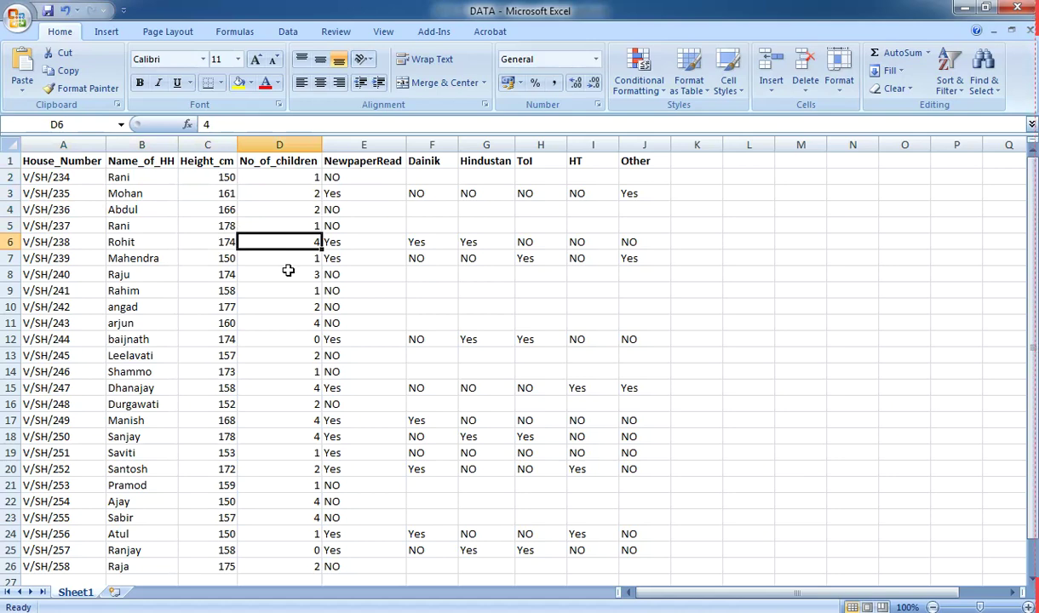
left_click(288, 271)
Examine the NewpaperRead answers in the first records and the individual newspaper responses from Dainik to Other in row 3.
left_click(352, 178)
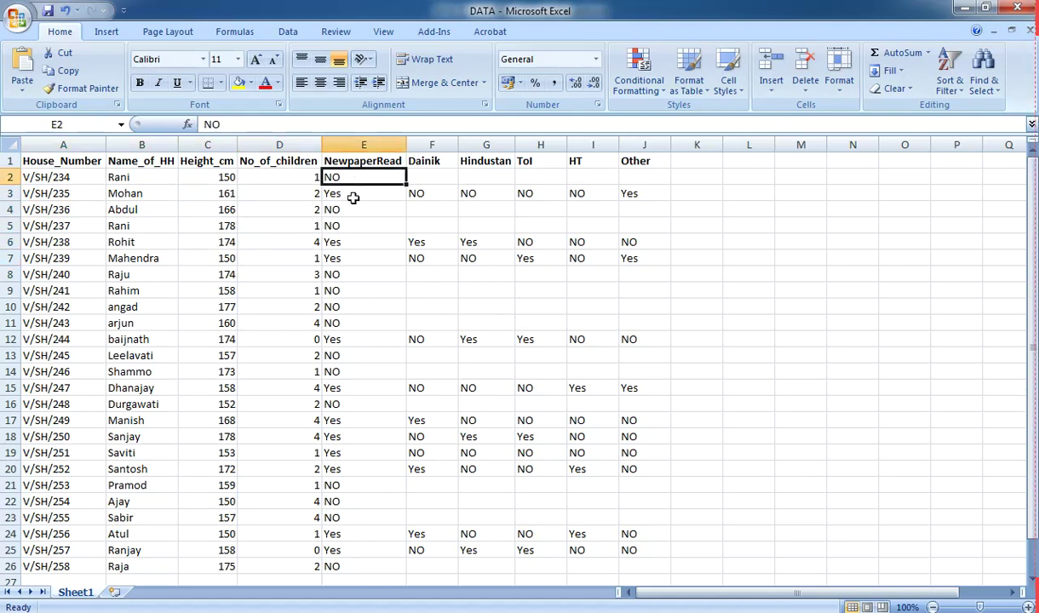
left_click(352, 196)
left_click(355, 211)
left_click(364, 243)
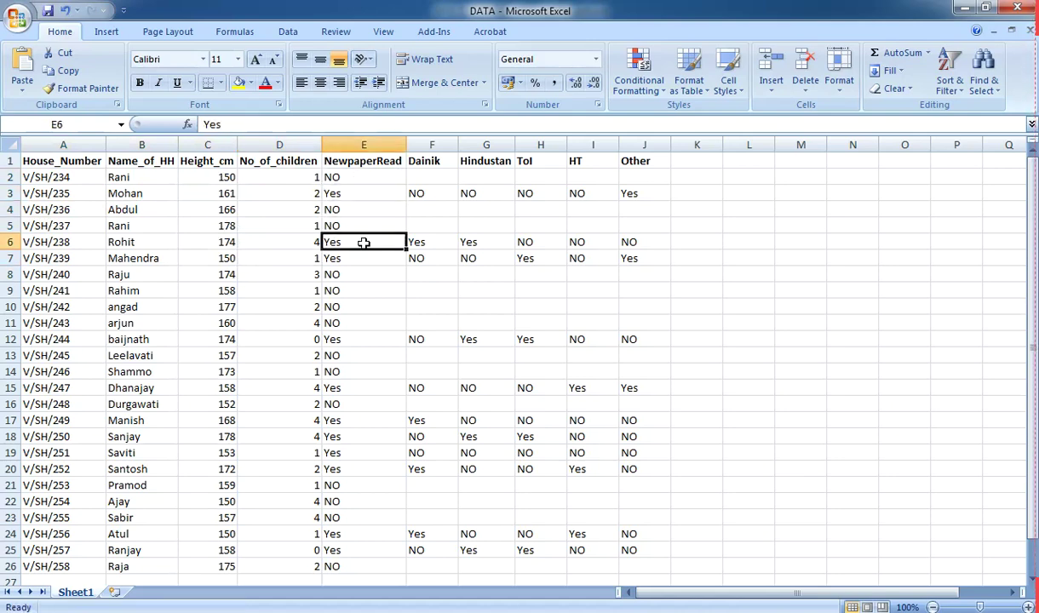
left_click(415, 194)
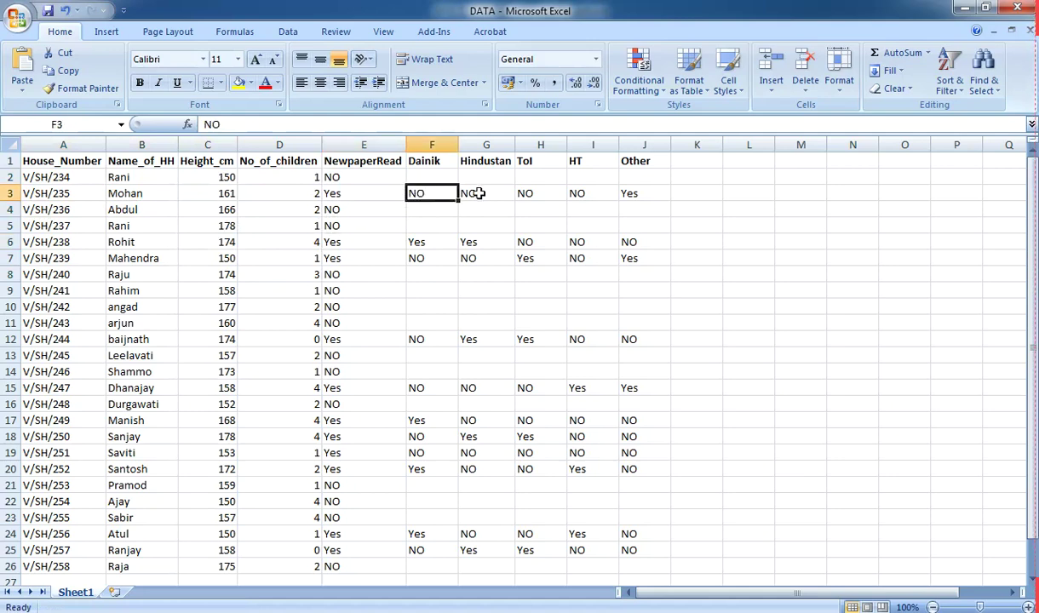
left_click(480, 194)
left_click(537, 194)
left_click(587, 194)
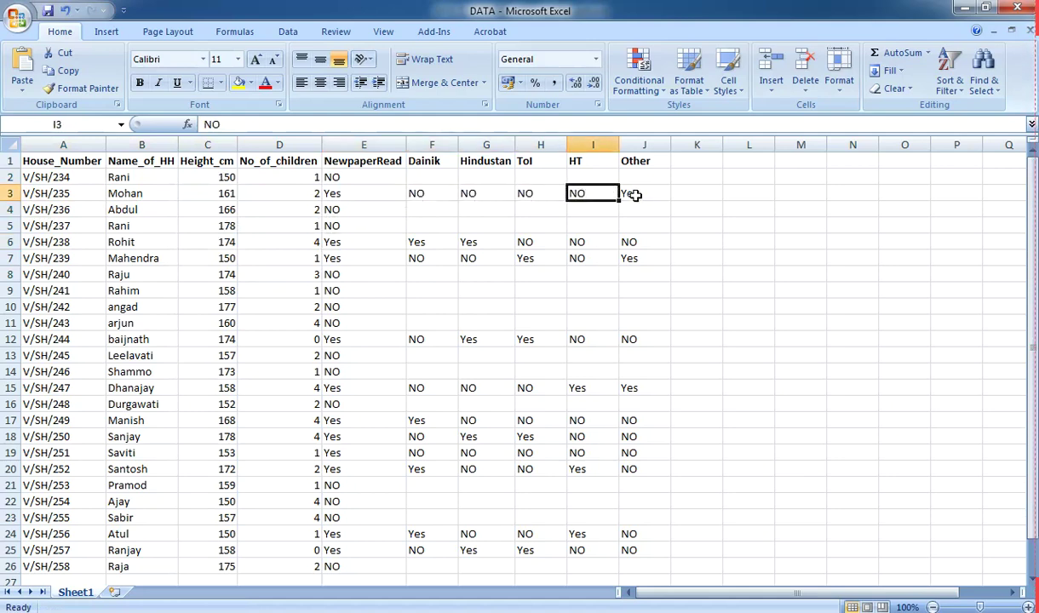
left_click(638, 194)
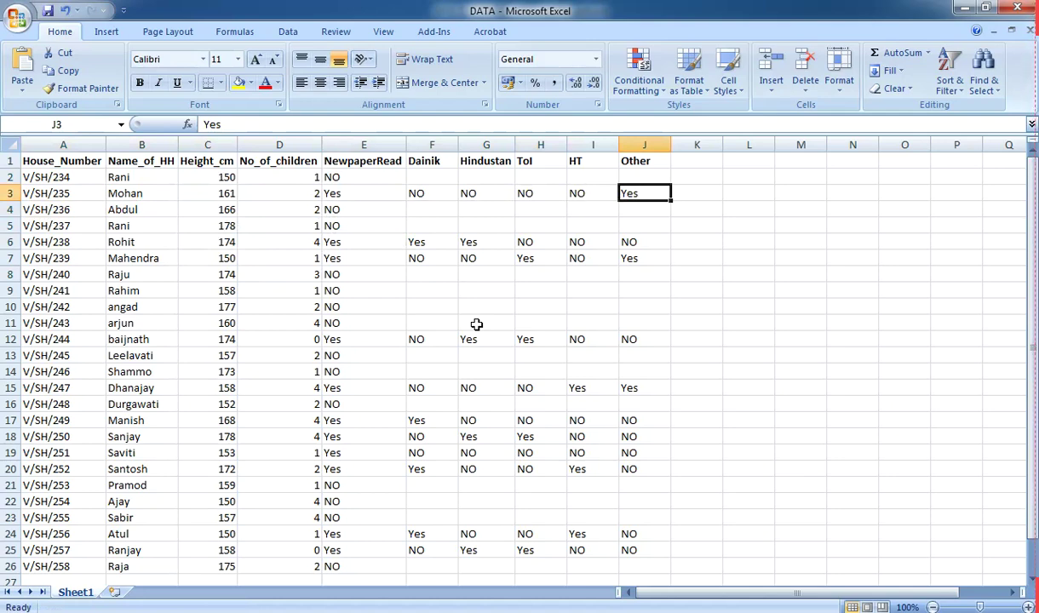
Check how the variable names are written in the header row, from Name_of_HH through Dainik.
left_click(151, 158)
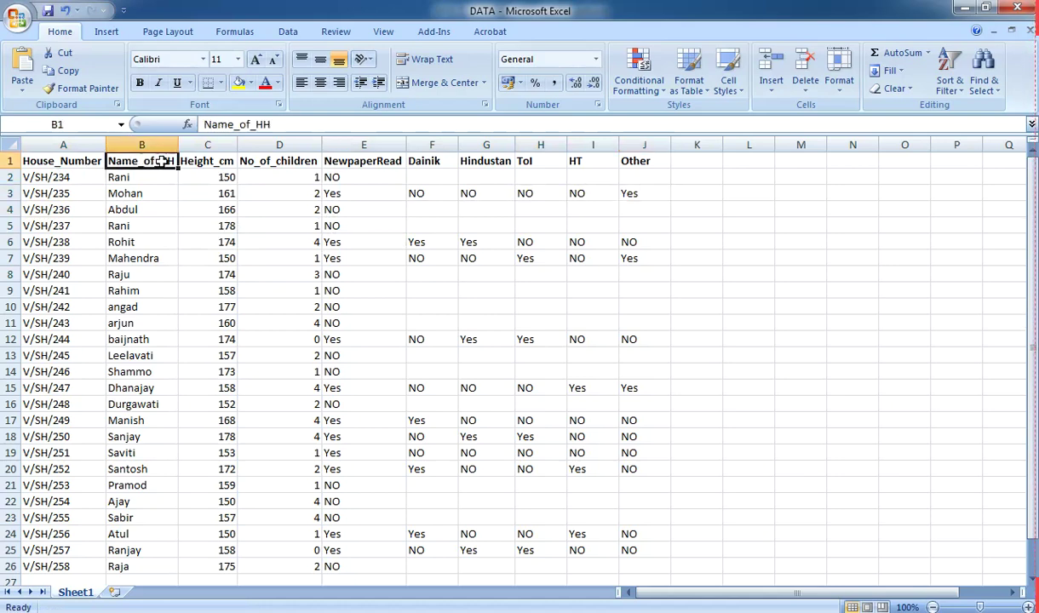
left_click(202, 159)
left_click(256, 159)
left_click(328, 159)
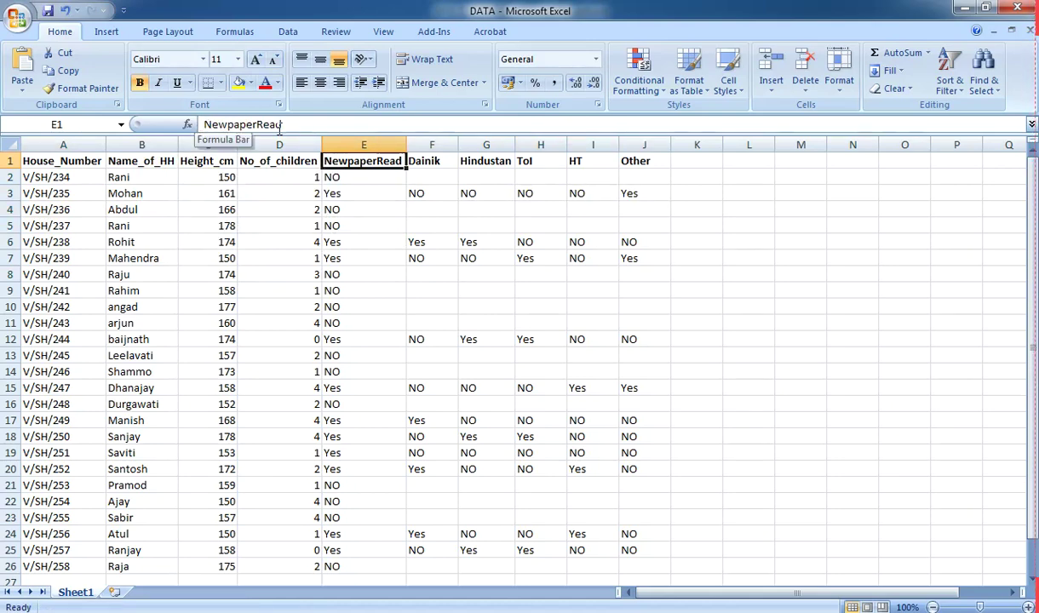
left_click(434, 161)
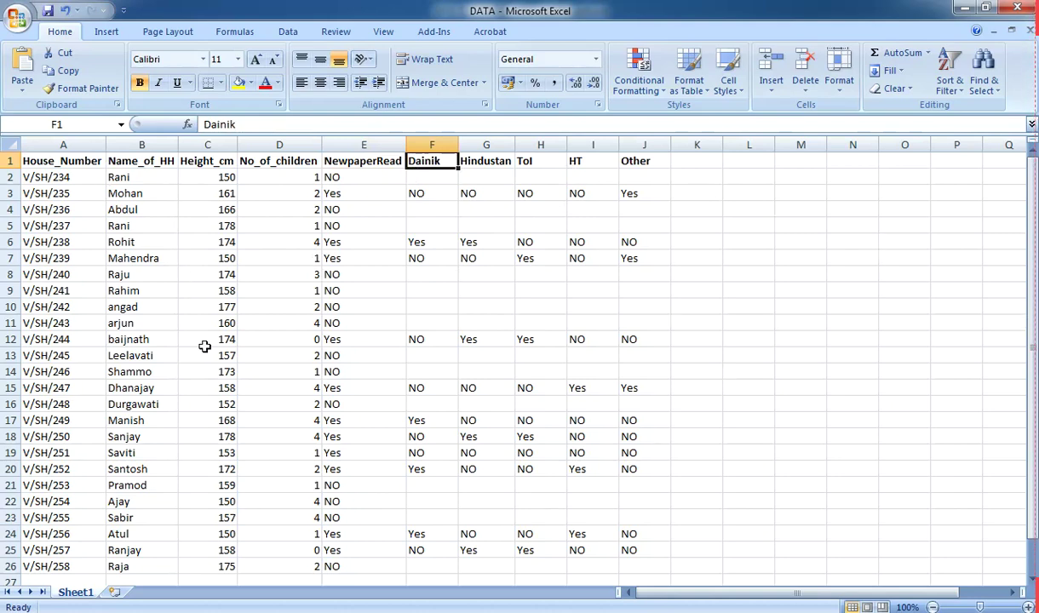
Save the workbook to the Desktop as an Excel Workbook named DATA, replacing the existing file.
left_click(15, 18)
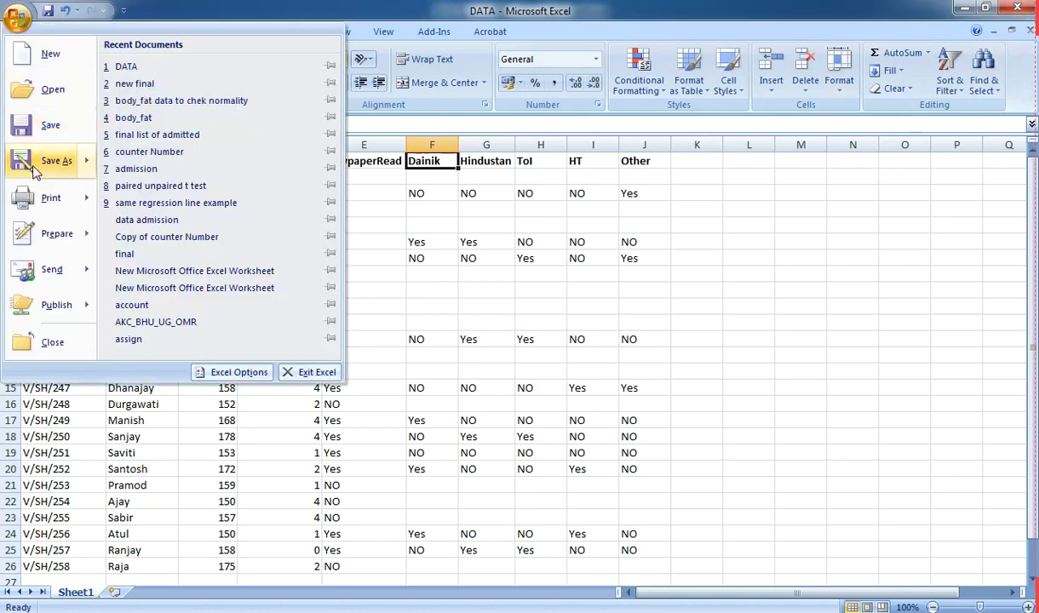
mouse_move(38, 170)
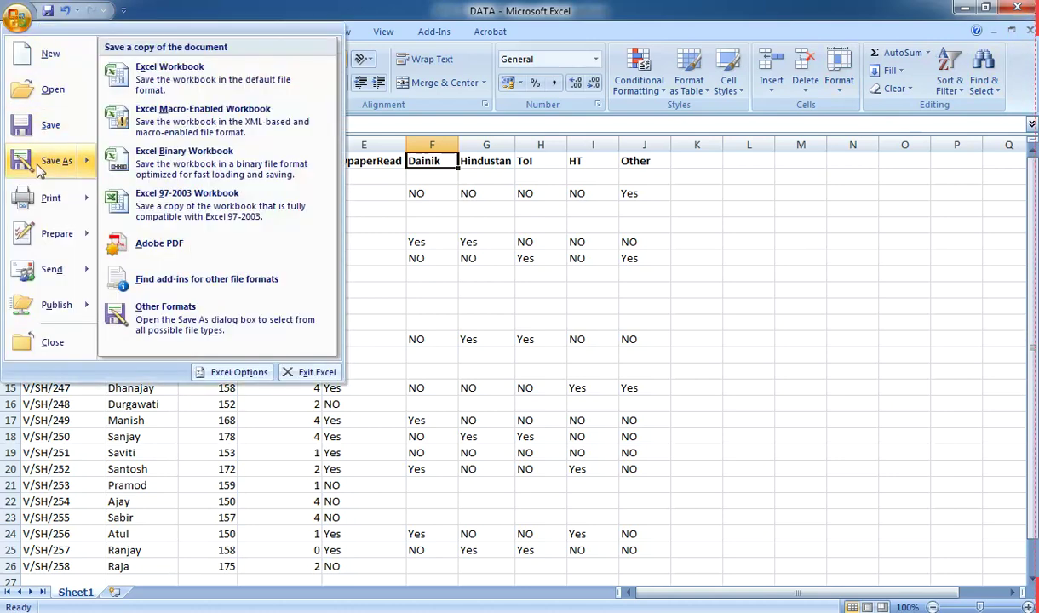
left_click(198, 71)
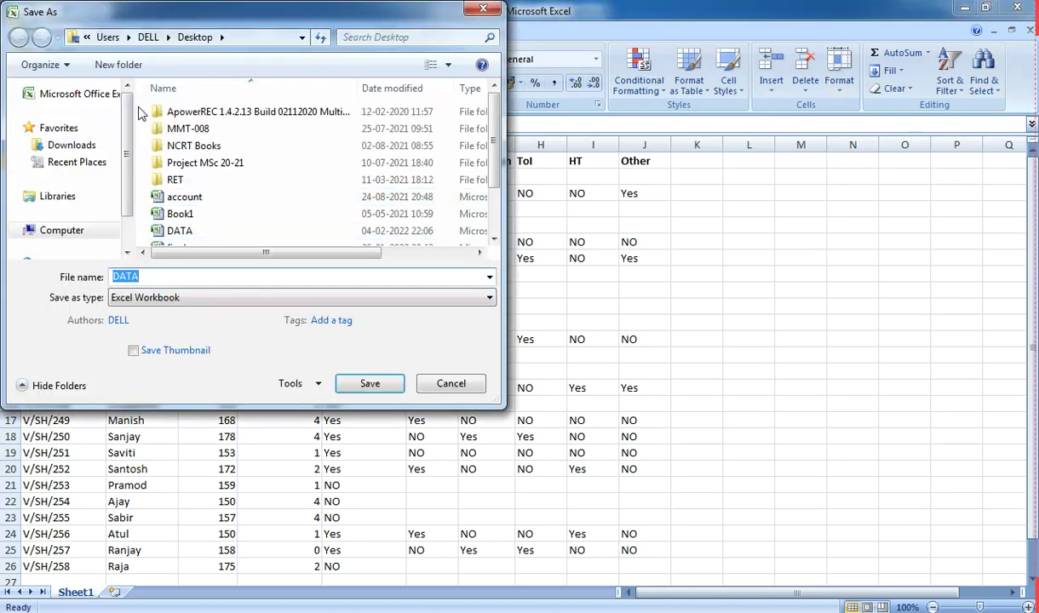
left_click(86, 38)
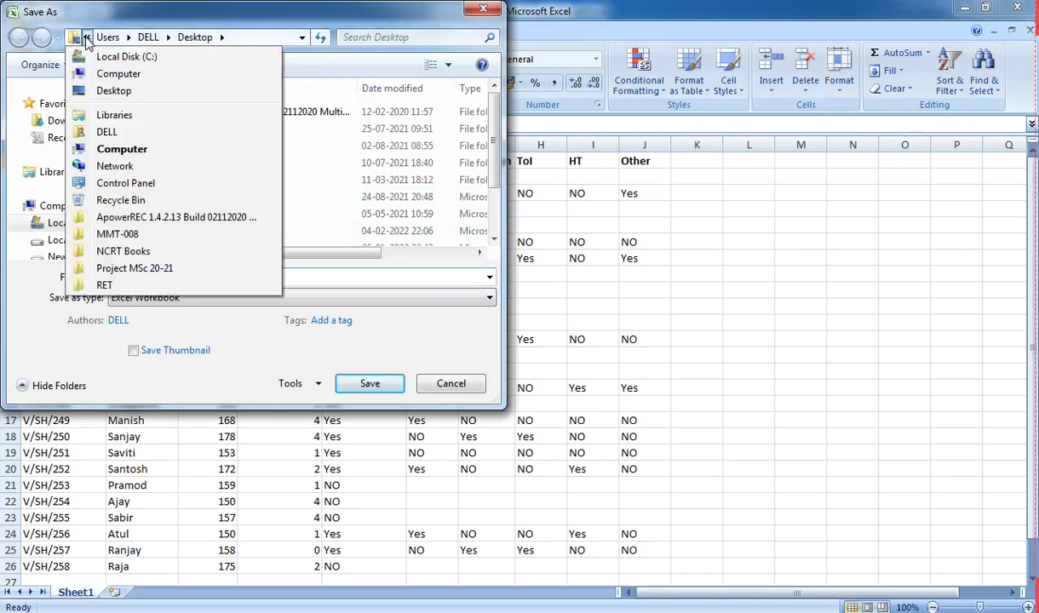
left_click(114, 91)
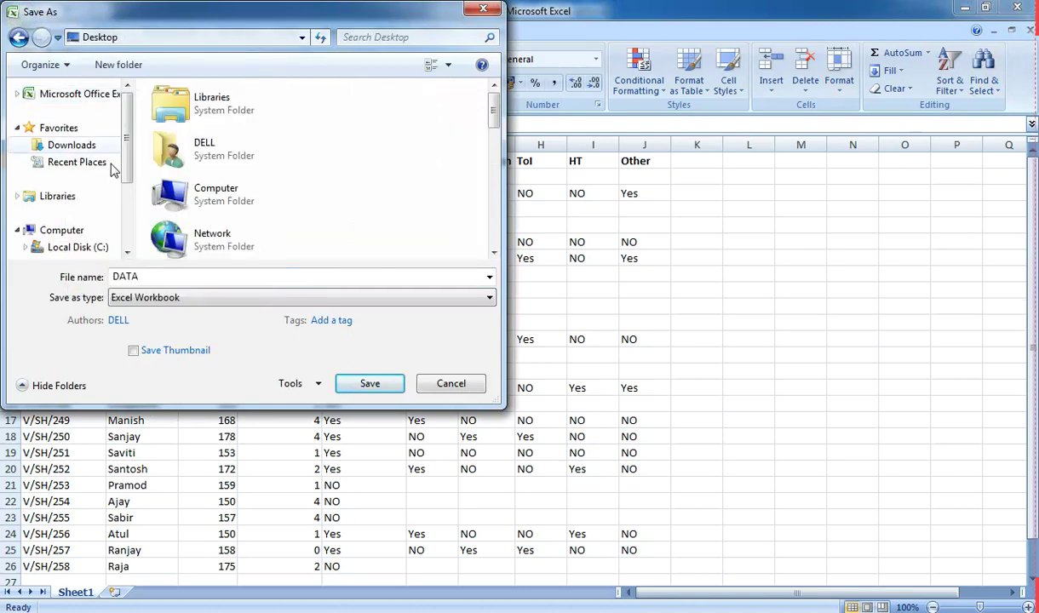
left_click(375, 385)
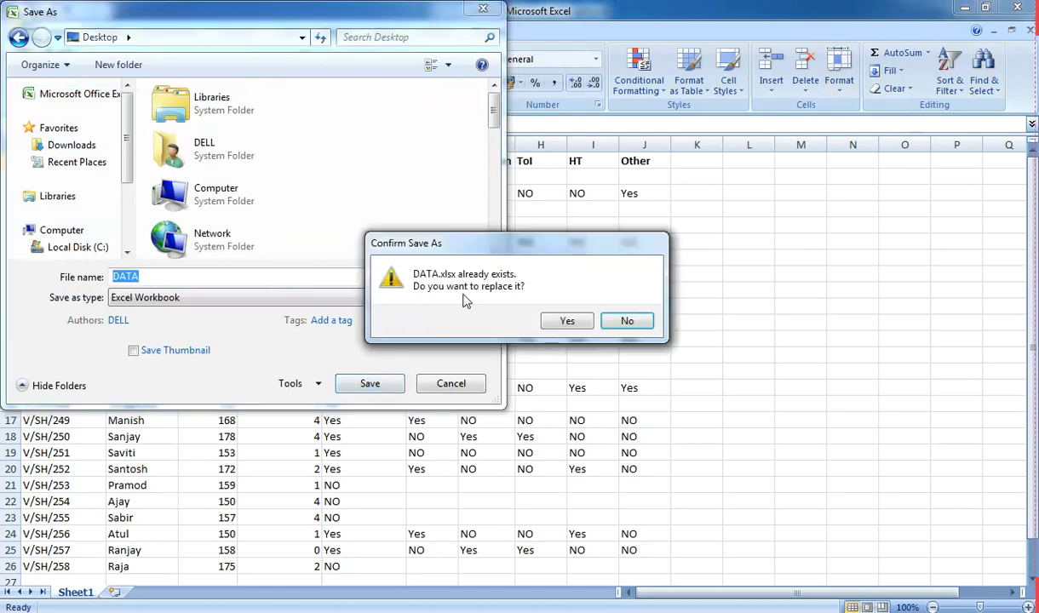
left_click(567, 322)
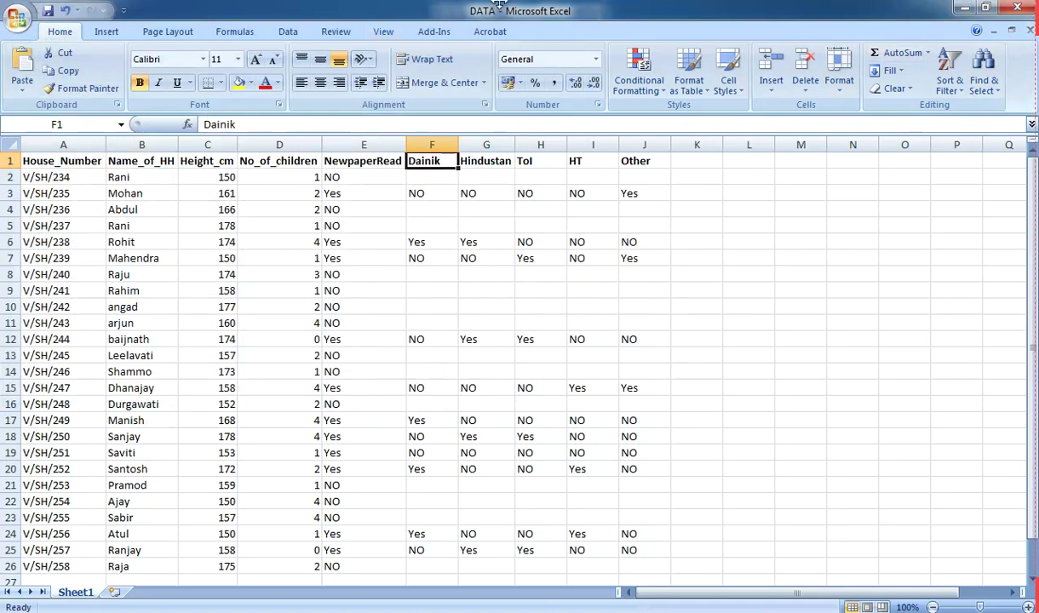
Switch to the SPSS Data Editor and start the Read Text Data command.
mouse_move(437, 612)
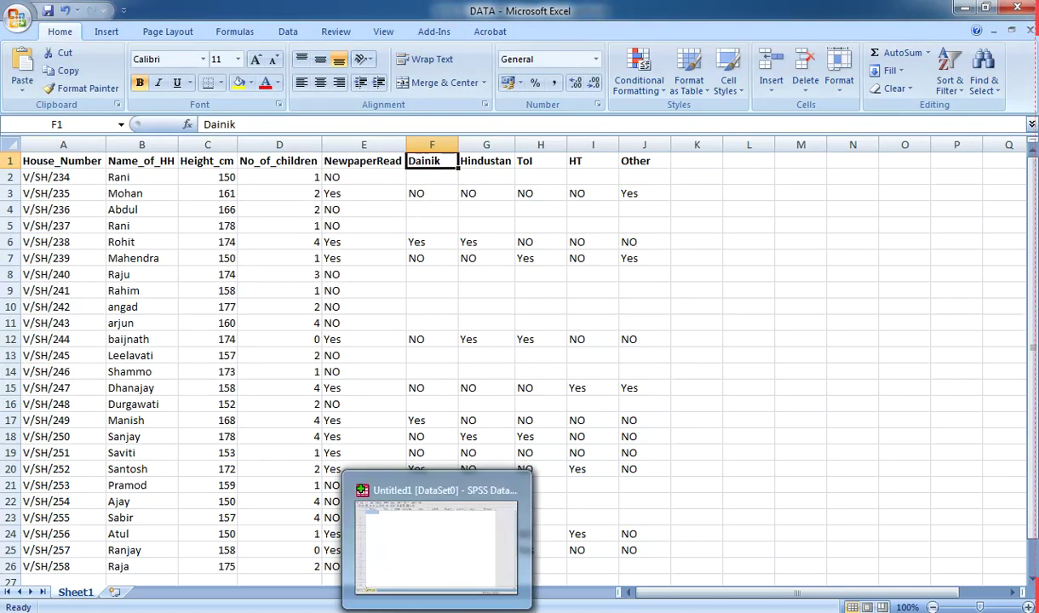
left_click(456, 553)
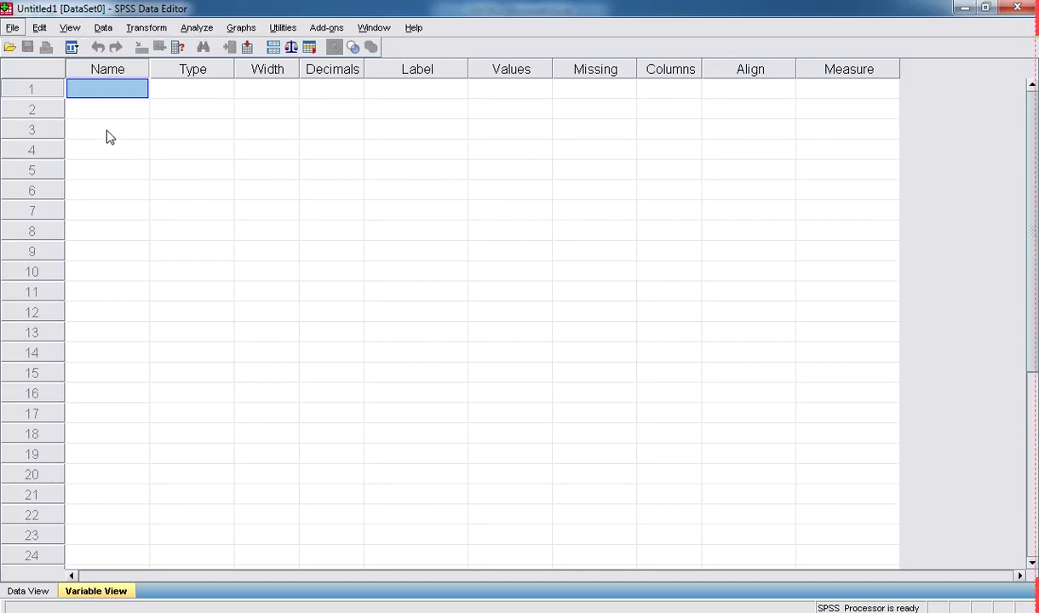
left_click(14, 29)
left_click(13, 29)
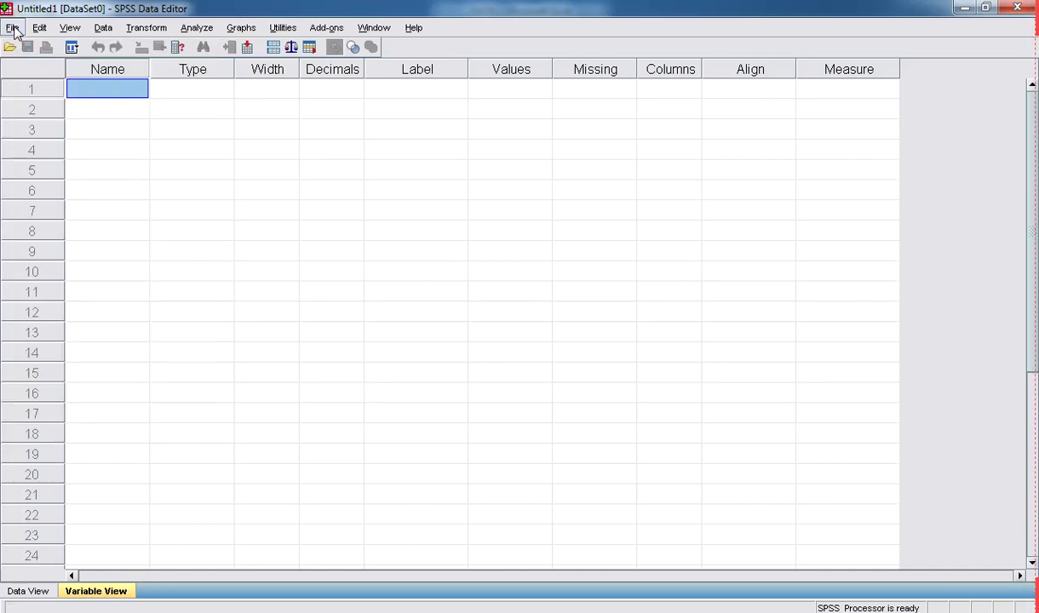
left_click(14, 29)
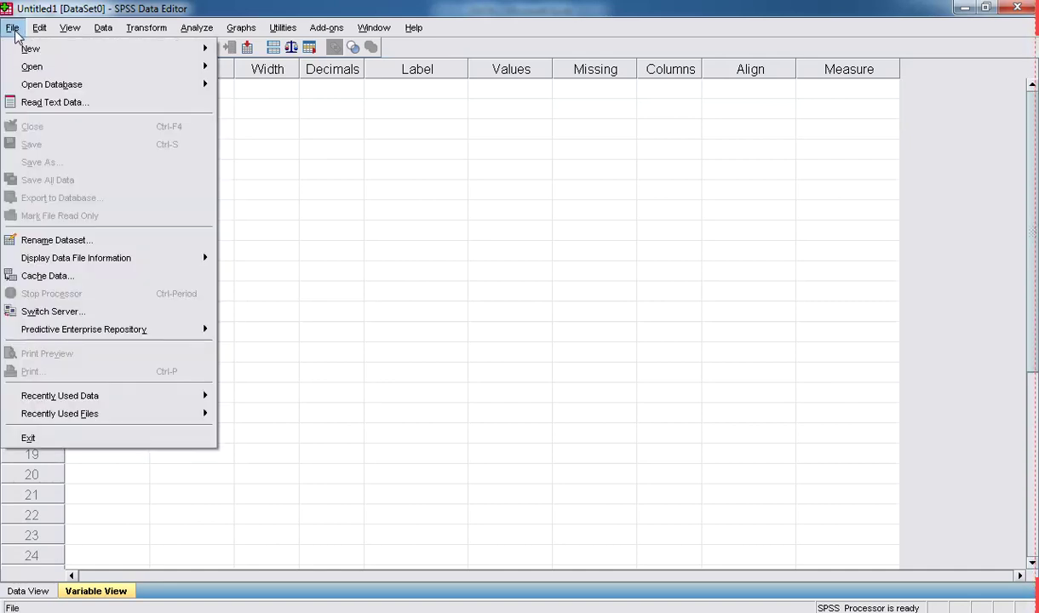
mouse_move(26, 51)
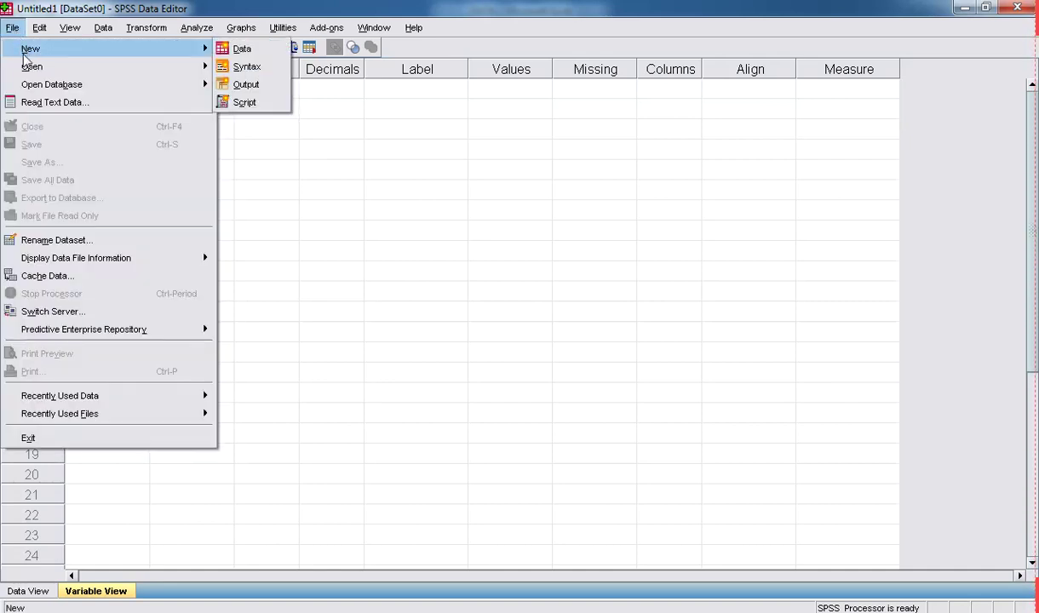
mouse_move(27, 70)
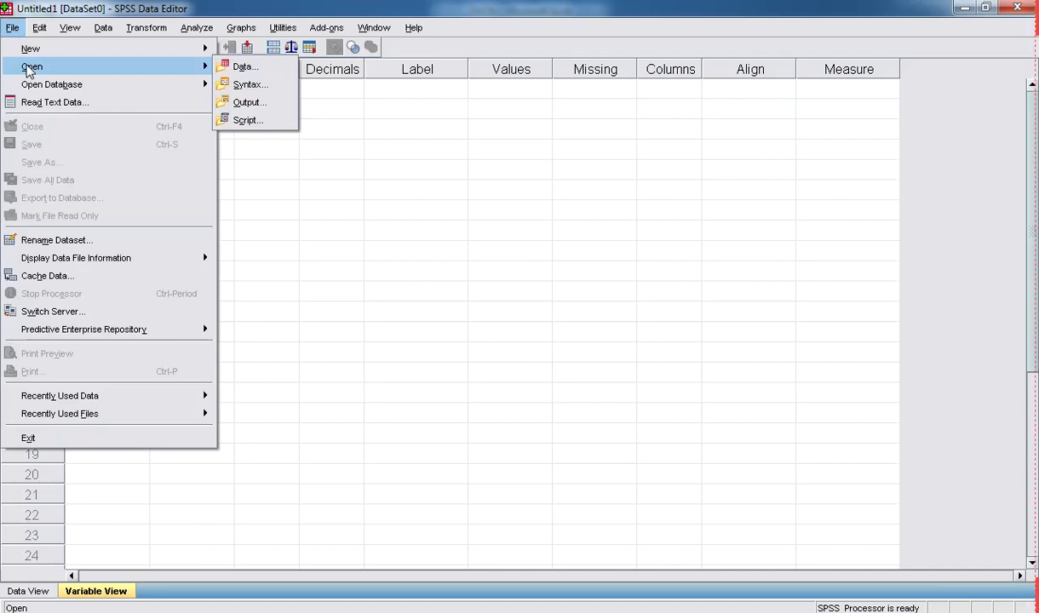
mouse_move(31, 89)
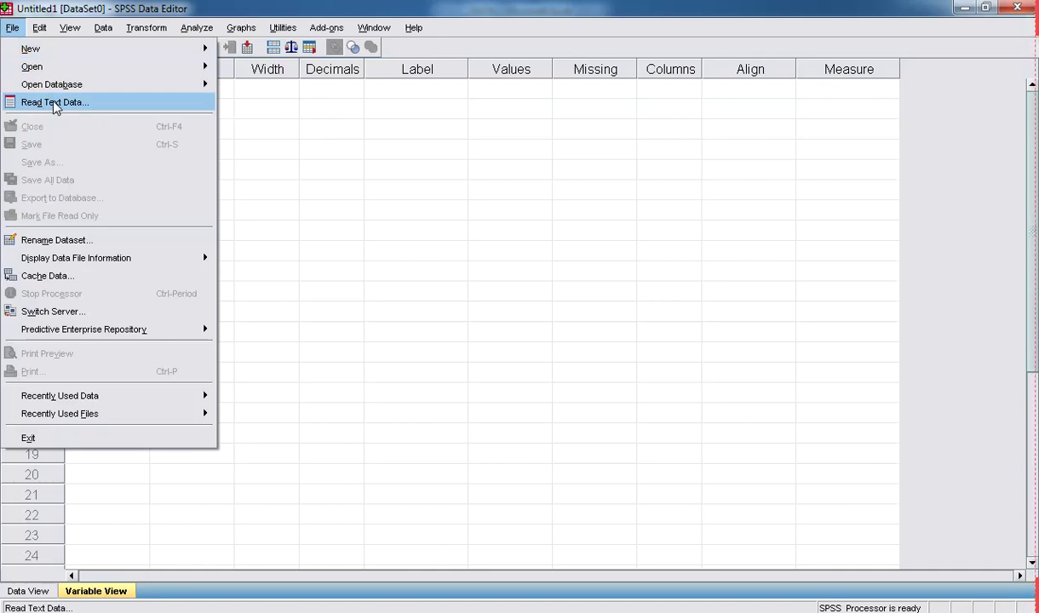
left_click(54, 103)
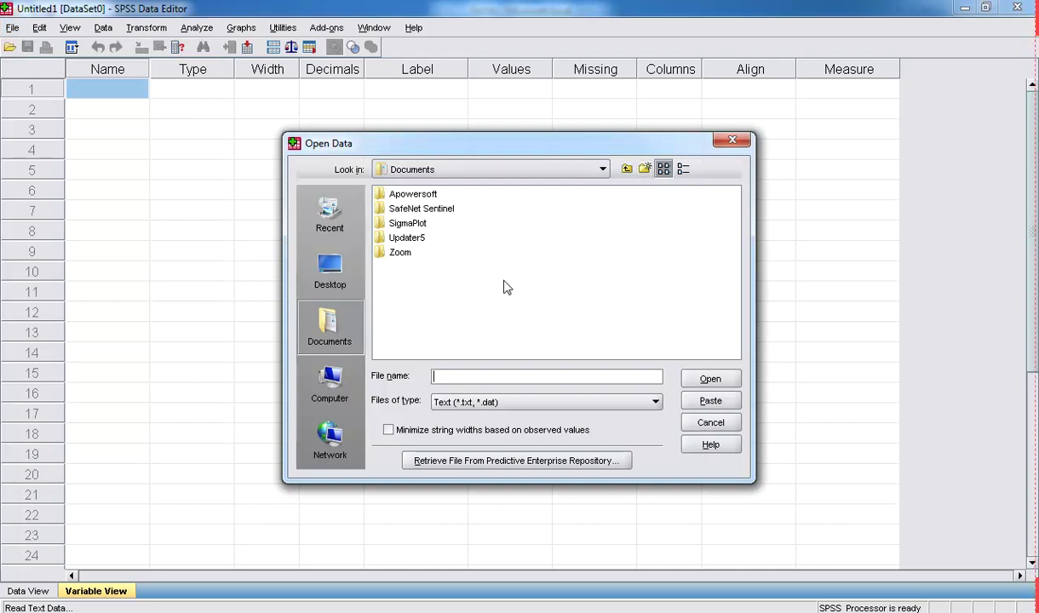
Open the workbook DATA.xlsx from the Desktop, using the file type Excel (*.xls, *.xlsx, *.xlsm).
left_click(330, 269)
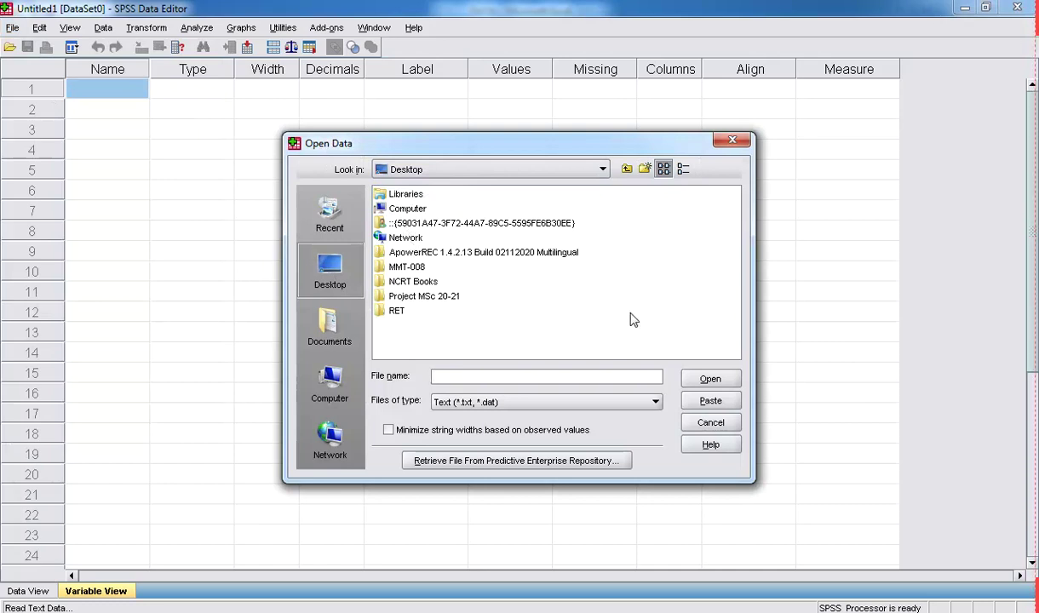
left_click(477, 406)
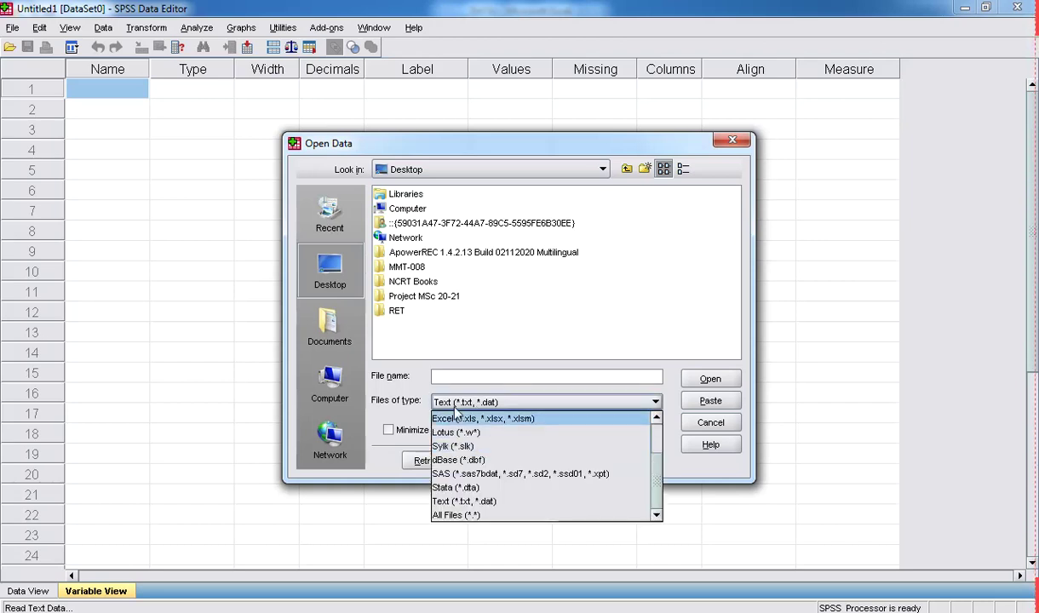
left_click(523, 420)
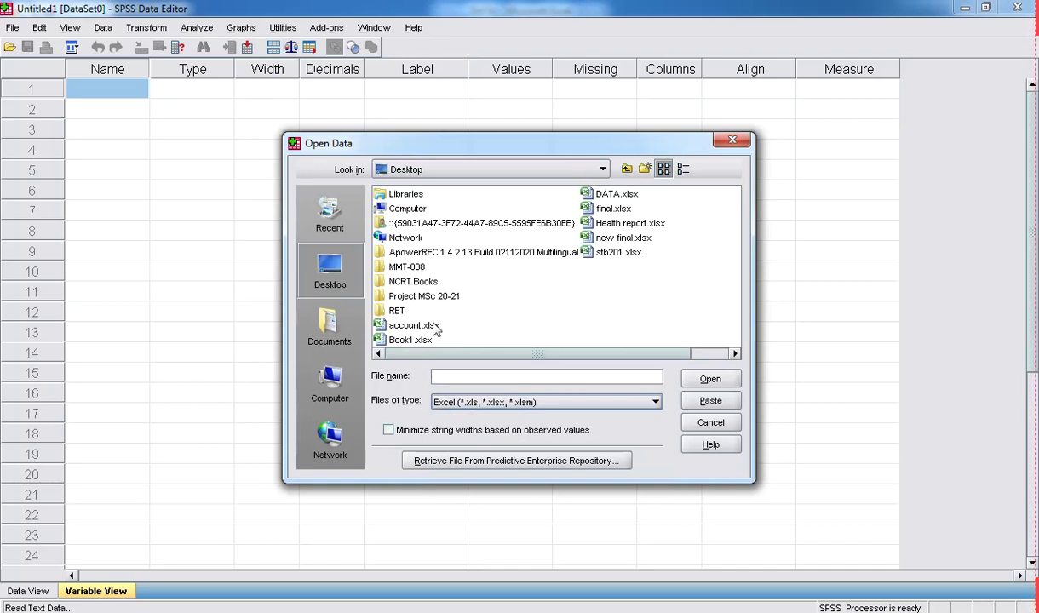
left_click(615, 196)
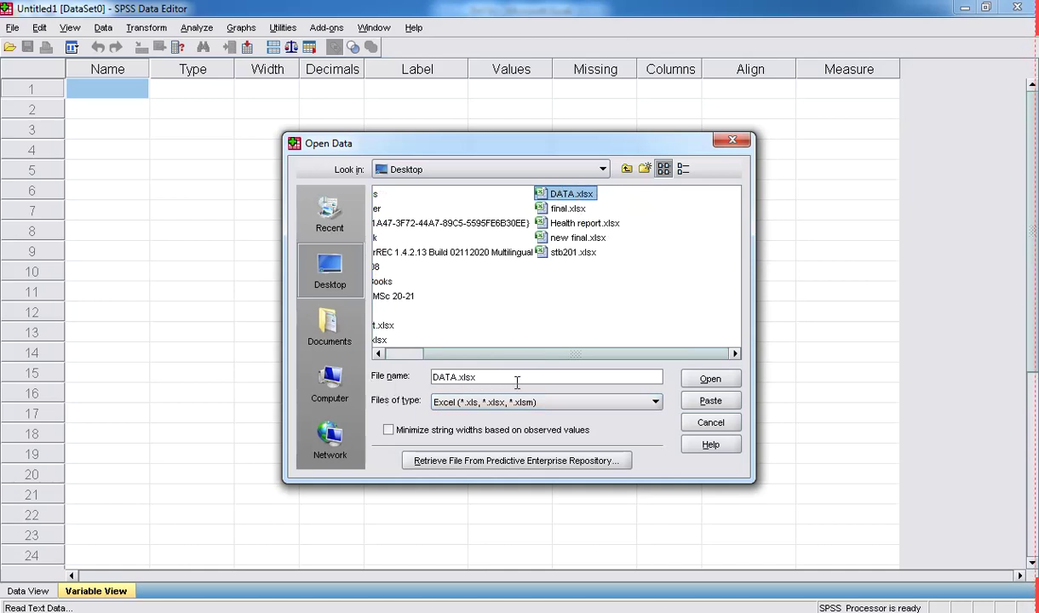
left_click(706, 387)
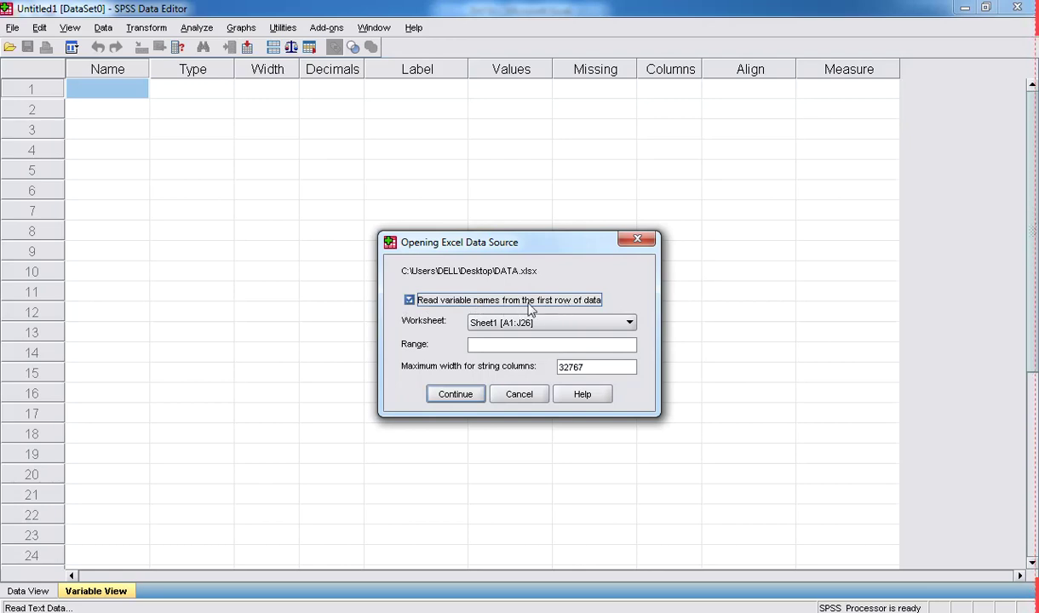
Import worksheet Sheet1 [A1:J26] with the variable names read from the first row of data.
left_click(409, 300)
left_click(409, 301)
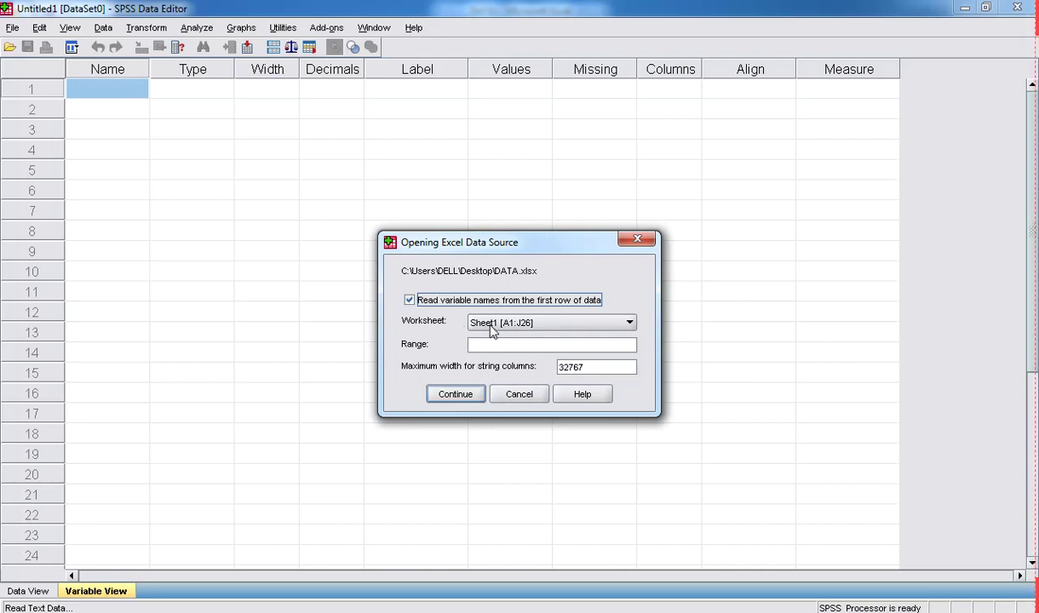
left_click(456, 394)
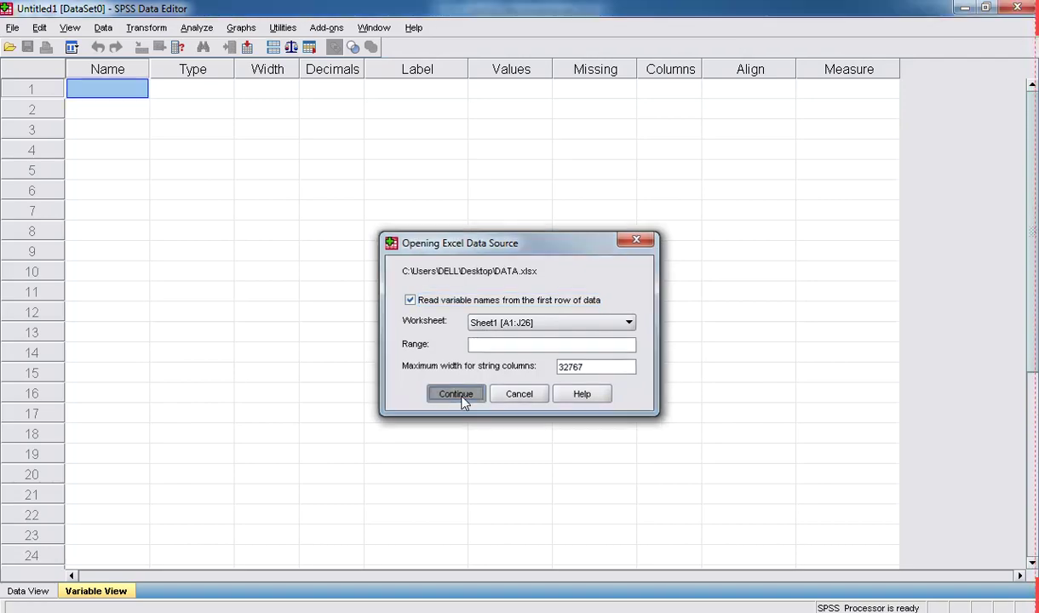
Bring the imported dataset's SPSS Data Editor window to the front and widen the Name column to fit the full variable names.
key("alt+Tab")
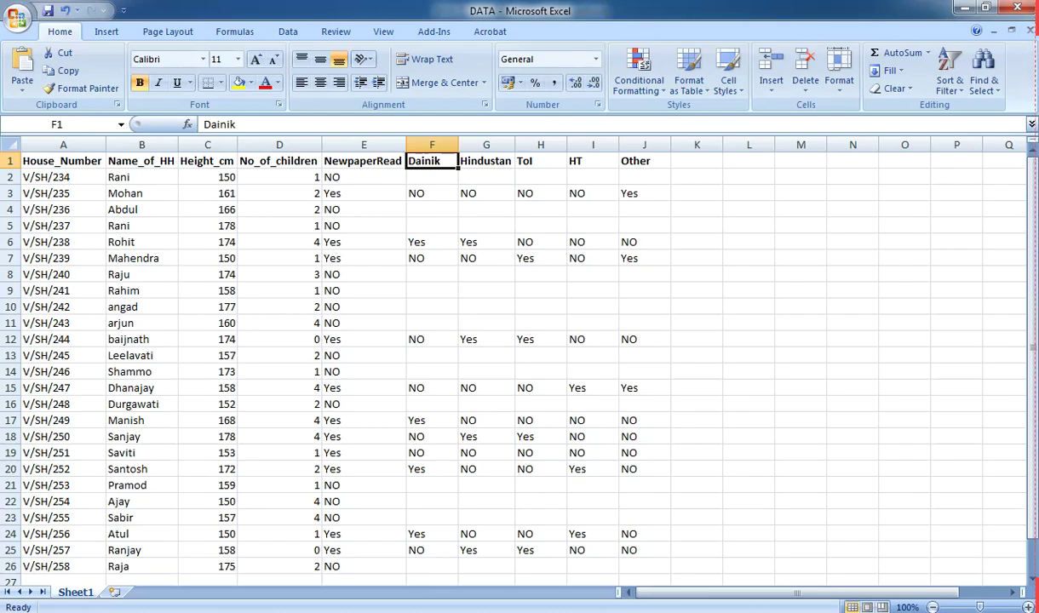
left_click(437, 611)
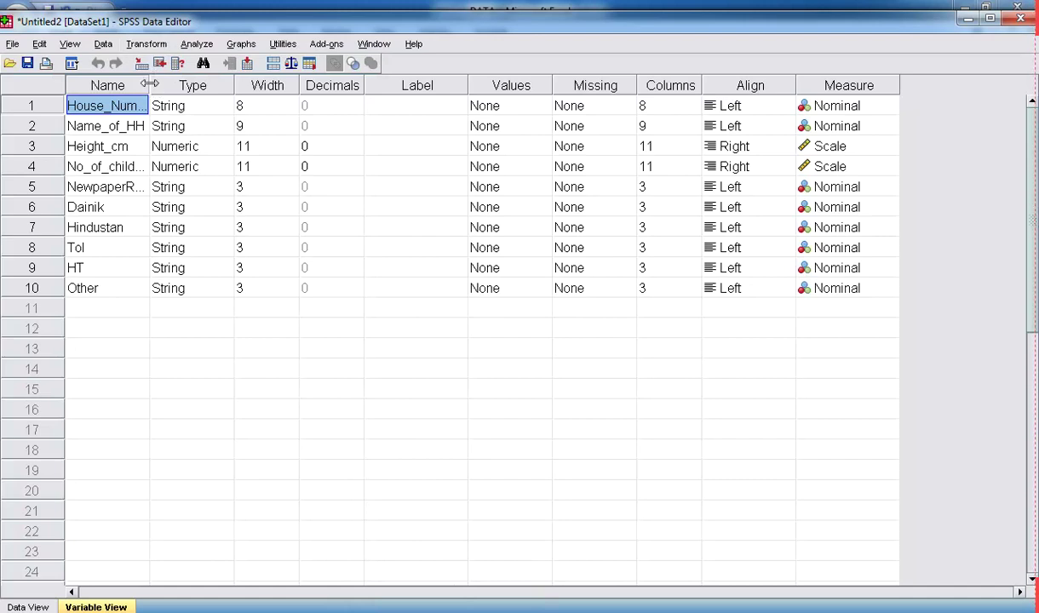
left_click_drag(150, 86, 200, 88)
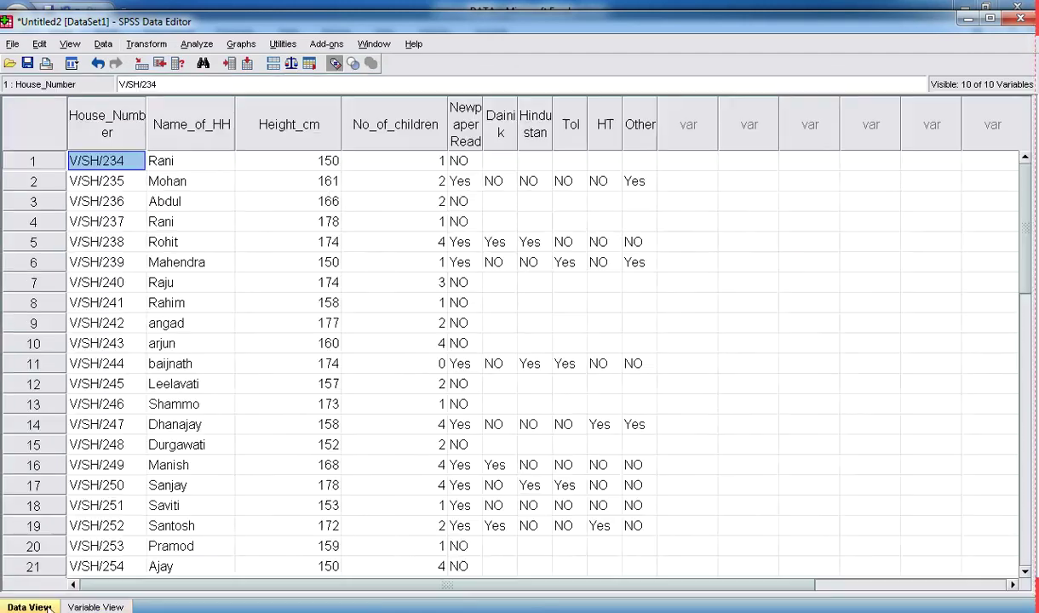
Compare the imported survey records in Data View with their variable definitions in Variable View.
left_click(42, 607)
left_click(91, 607)
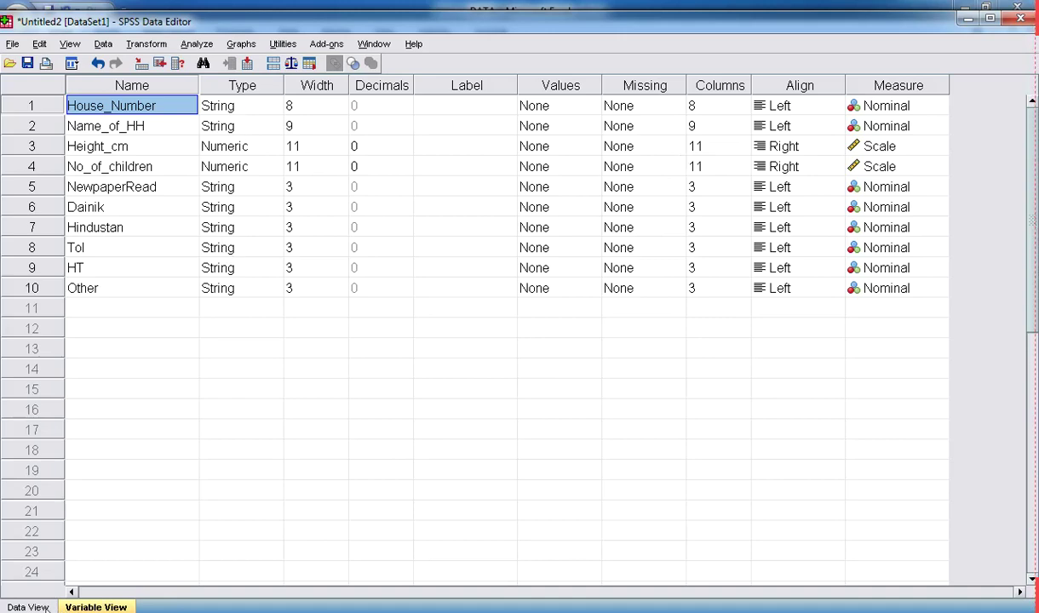
left_click(42, 607)
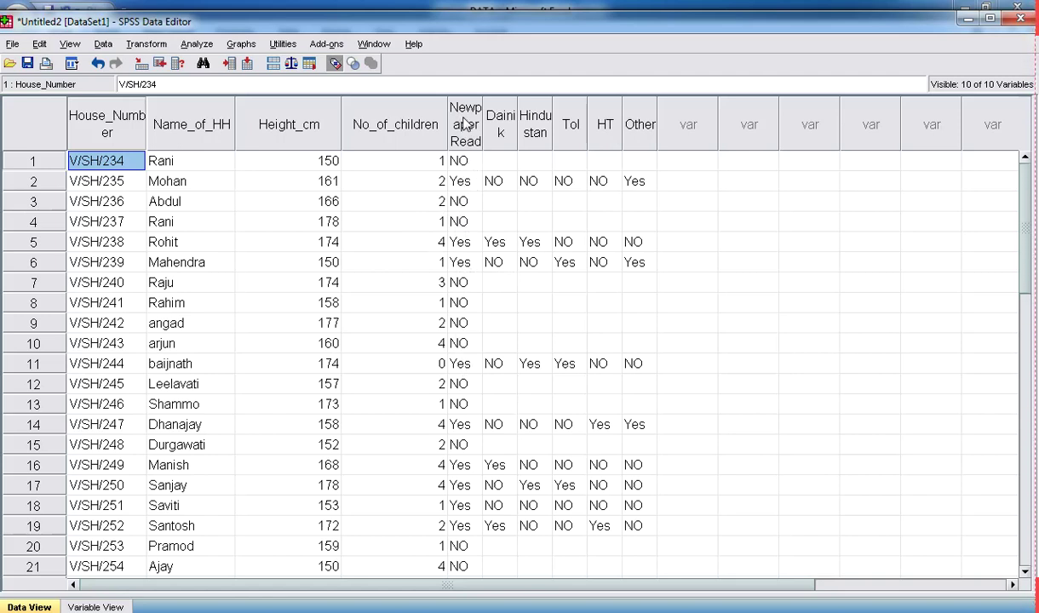
left_click(102, 607)
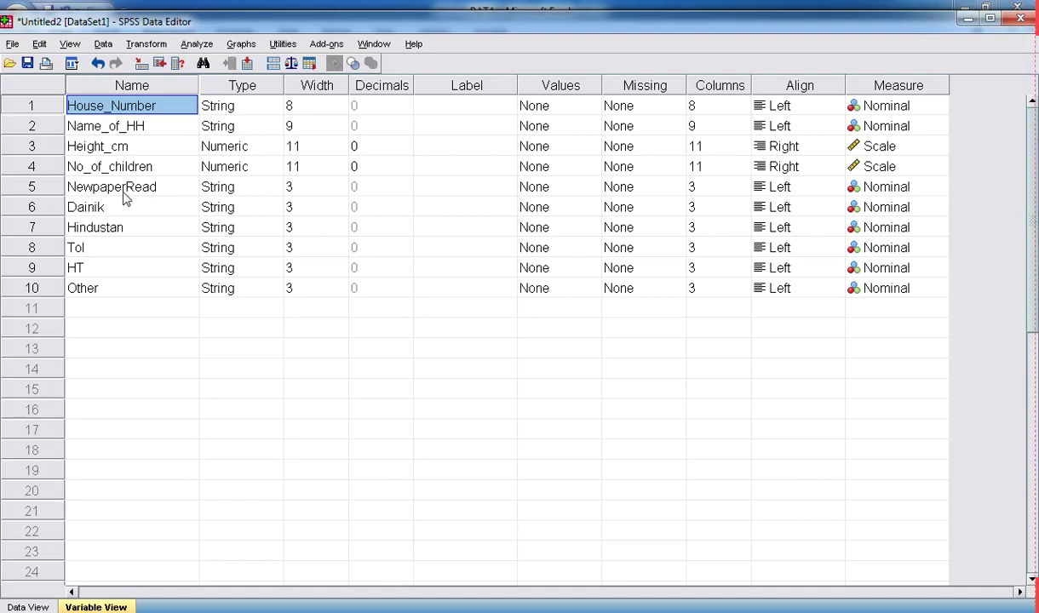
Try to change the variable type of NewpaperRead from String to Numeric.
left_click(276, 192)
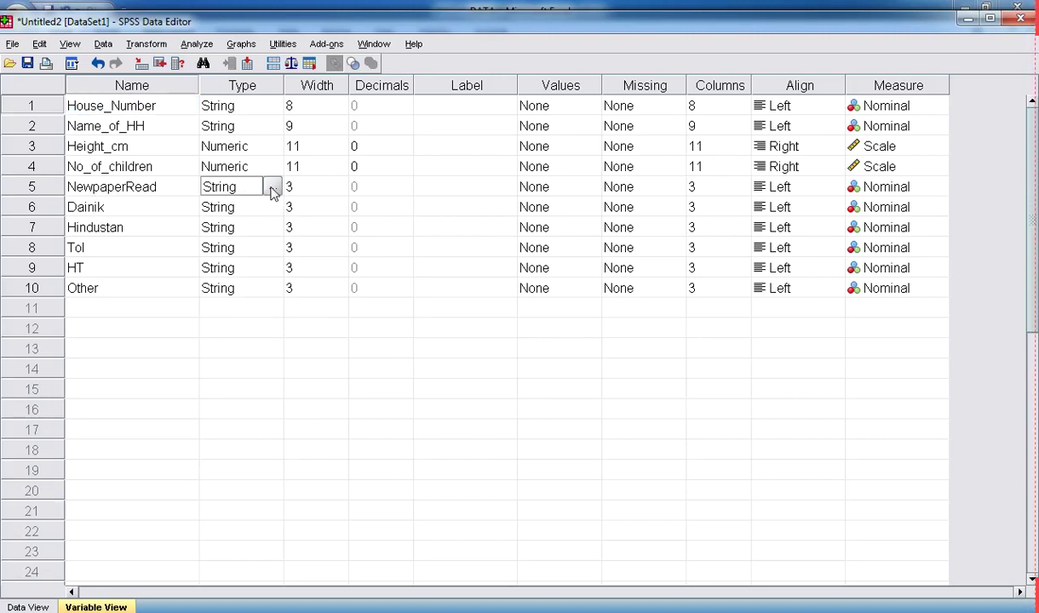
left_click(272, 189)
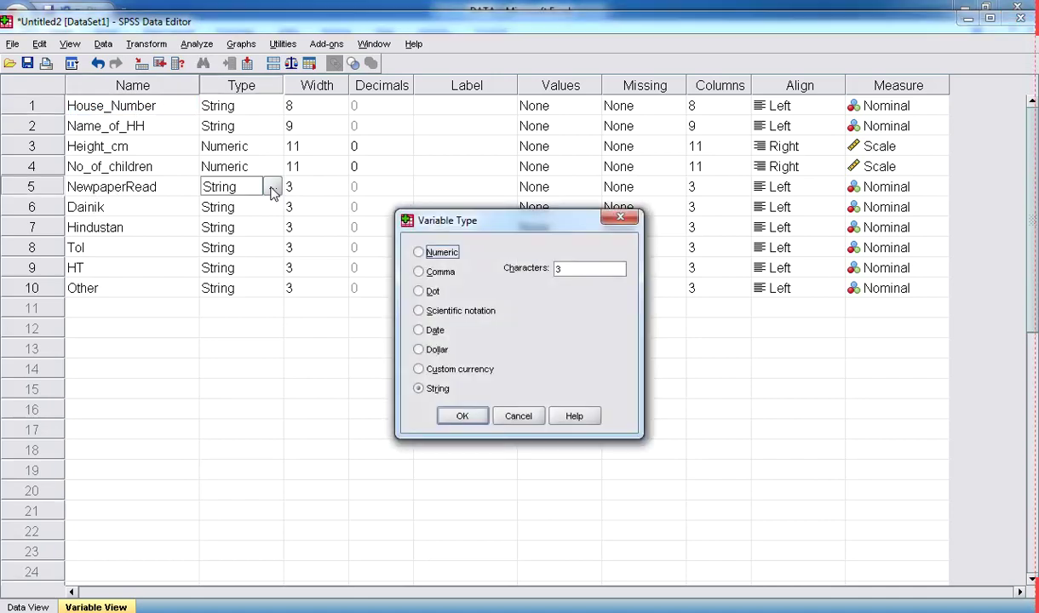
left_click(419, 252)
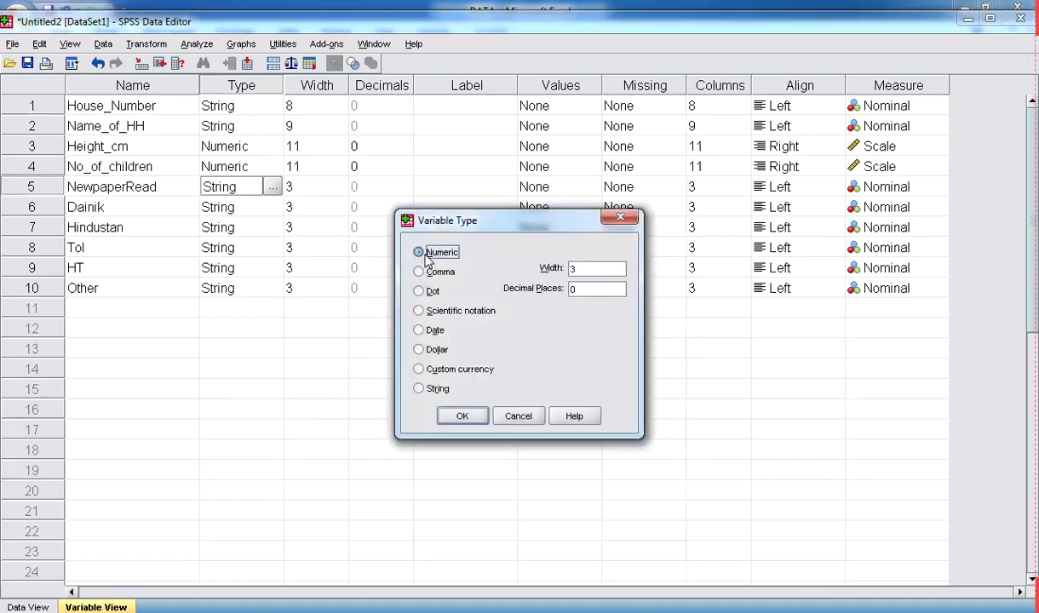
left_click(477, 422)
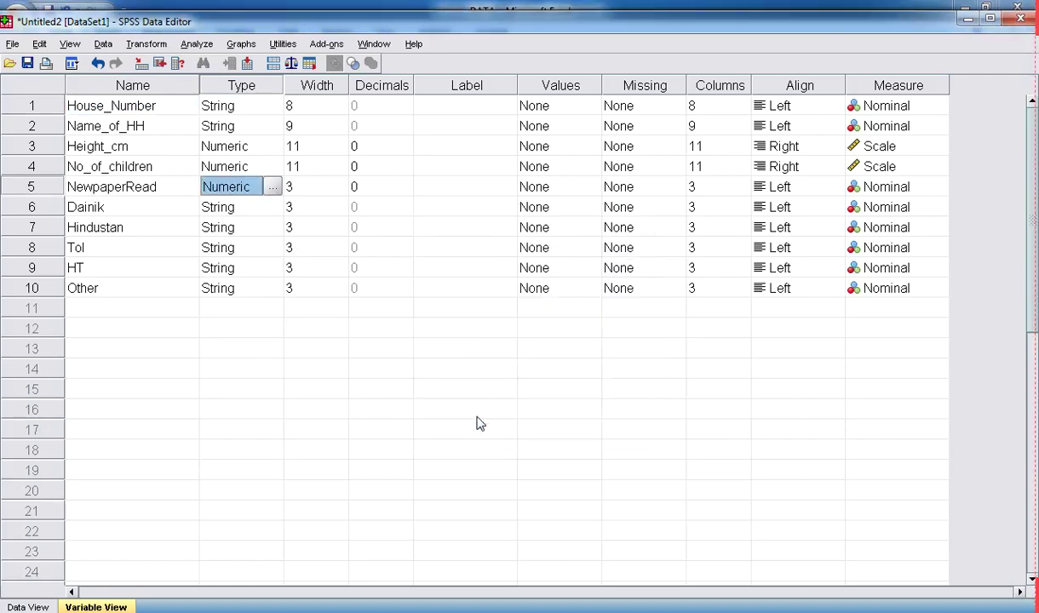
Examine the NewpaperRead values in the first ten records and check the variable's type definition.
left_click(28, 607)
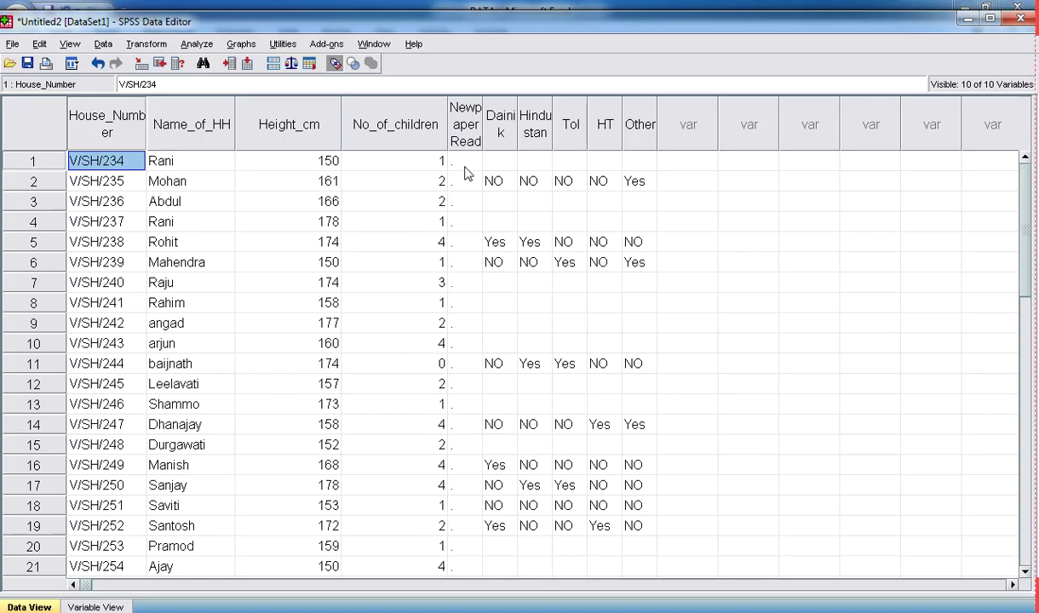
left_click(467, 342)
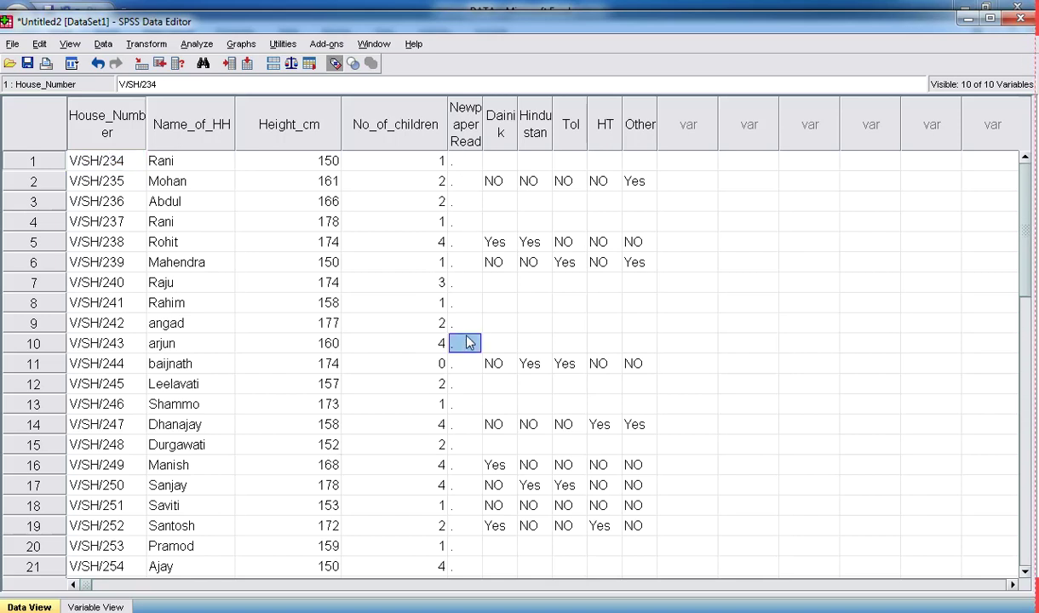
left_click(468, 282)
left_click(469, 262)
left_click(469, 242)
left_click(468, 228)
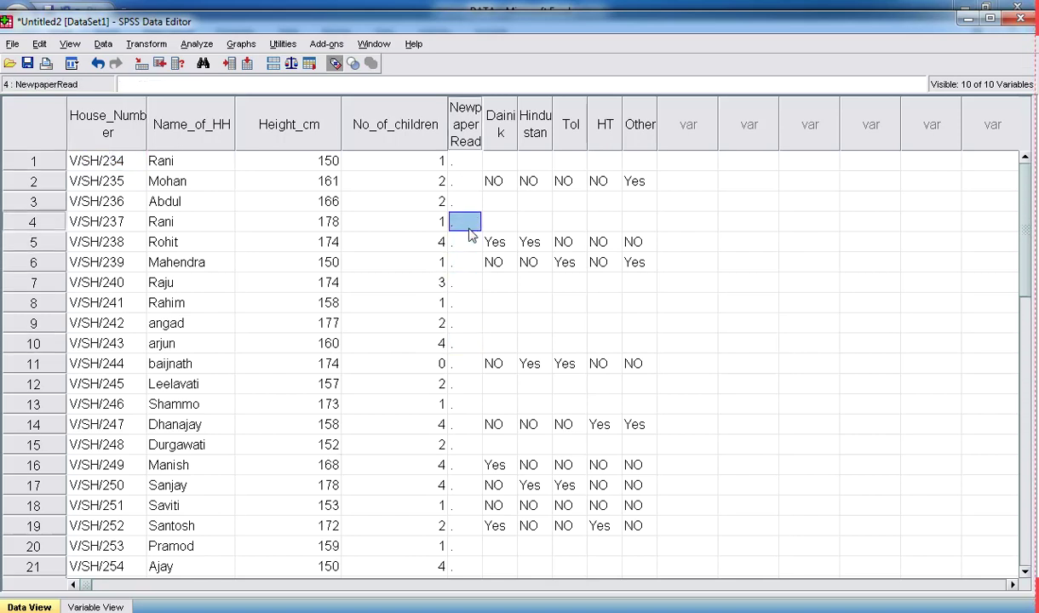
left_click(470, 202)
left_click(470, 181)
left_click(470, 162)
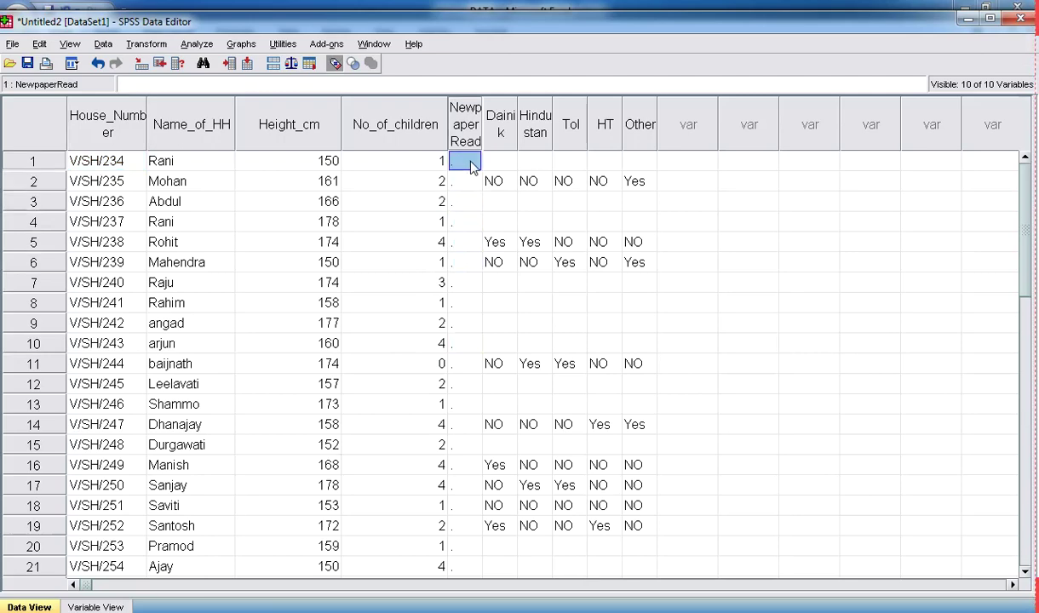
left_click(96, 606)
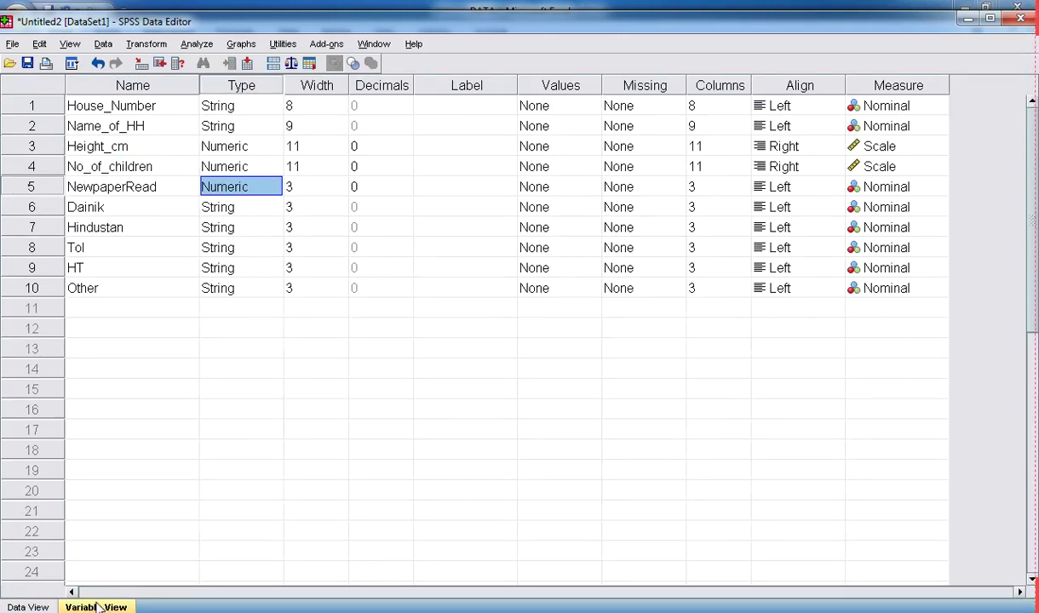
left_click(42, 607)
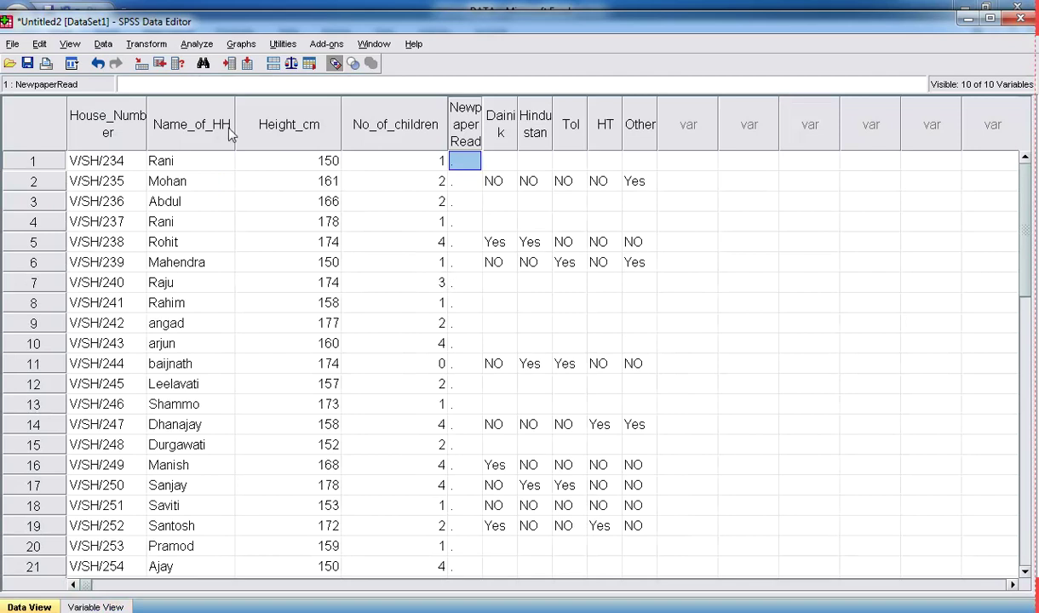
Undo the type change of NewpaperRead and check its answers in the first five records.
left_click(98, 65)
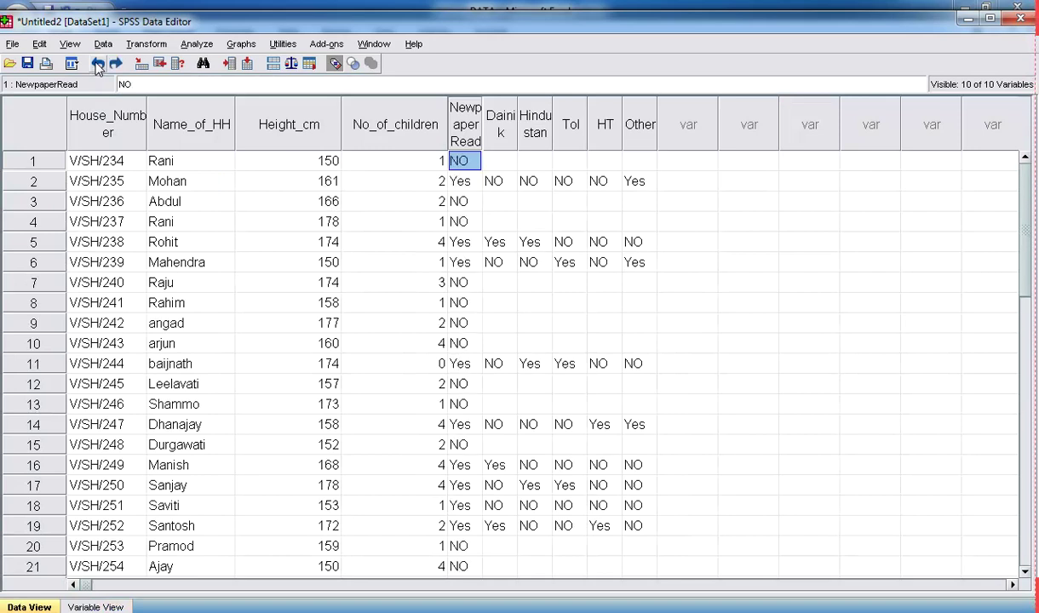
left_click(471, 183)
left_click(469, 204)
left_click(469, 223)
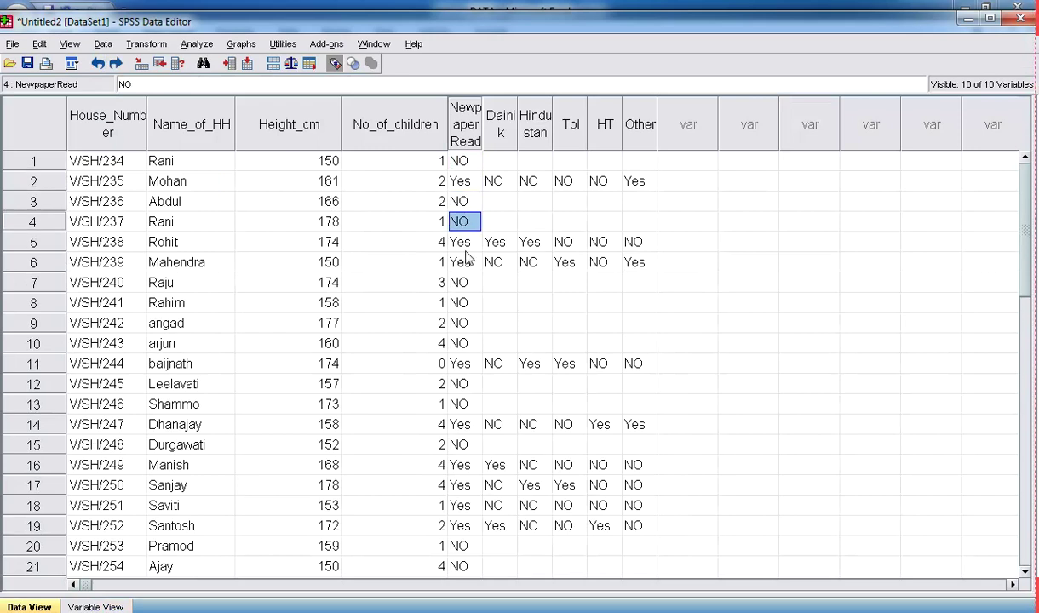
left_click(465, 249)
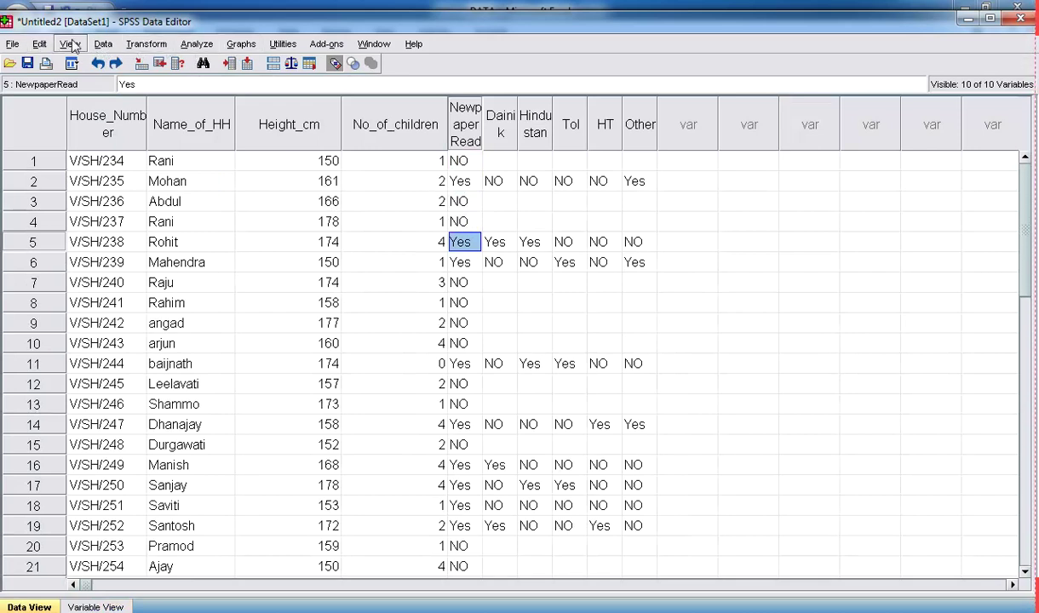
Start Automatic Recode with NewpaperRead as the variable to recode, keeping the dialog clear of that data column.
left_click(158, 49)
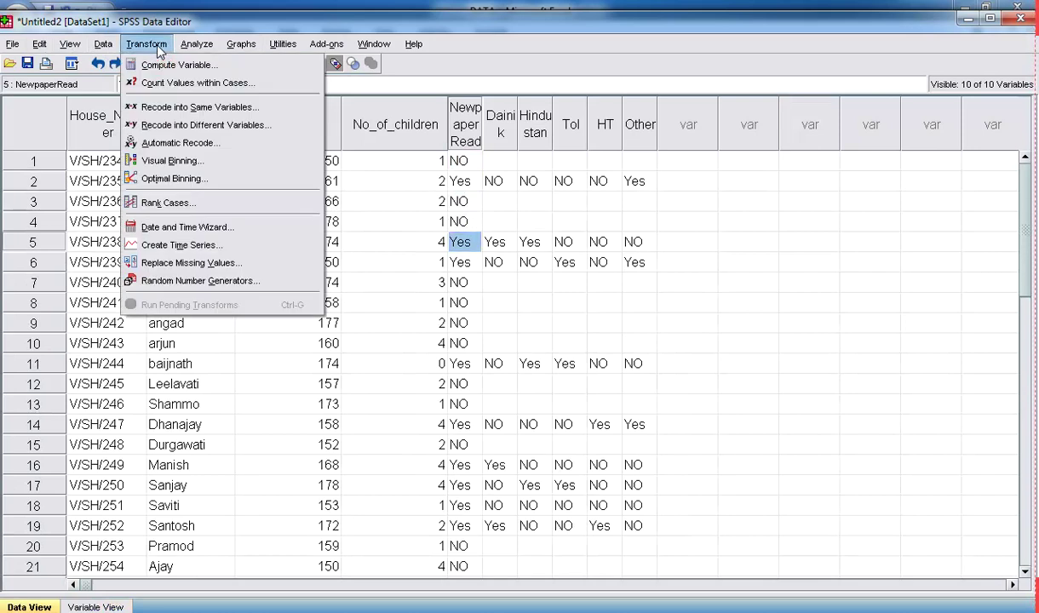
left_click(207, 145)
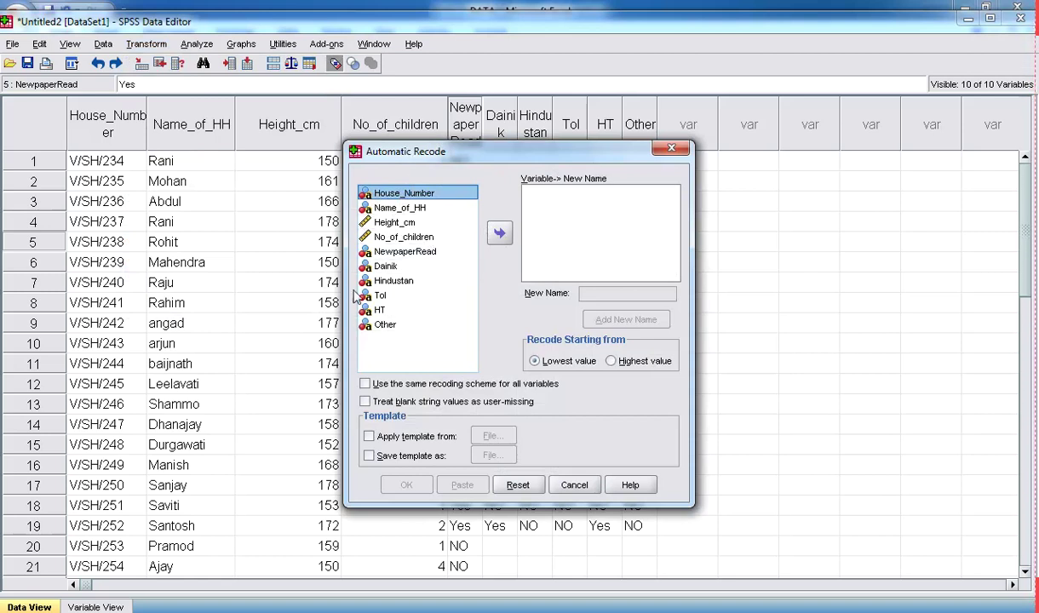
left_click(385, 251)
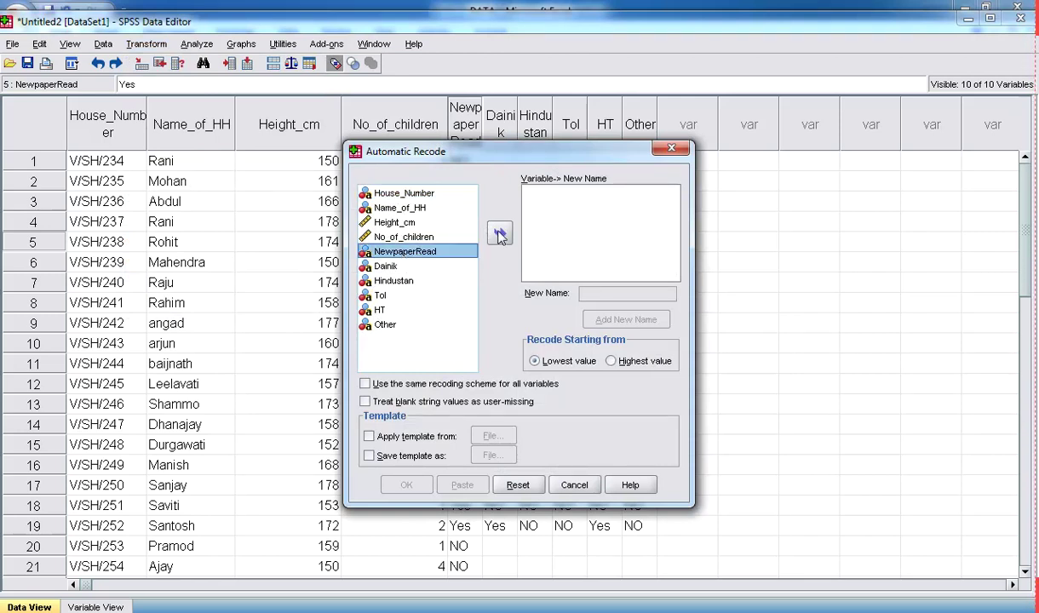
left_click(500, 234)
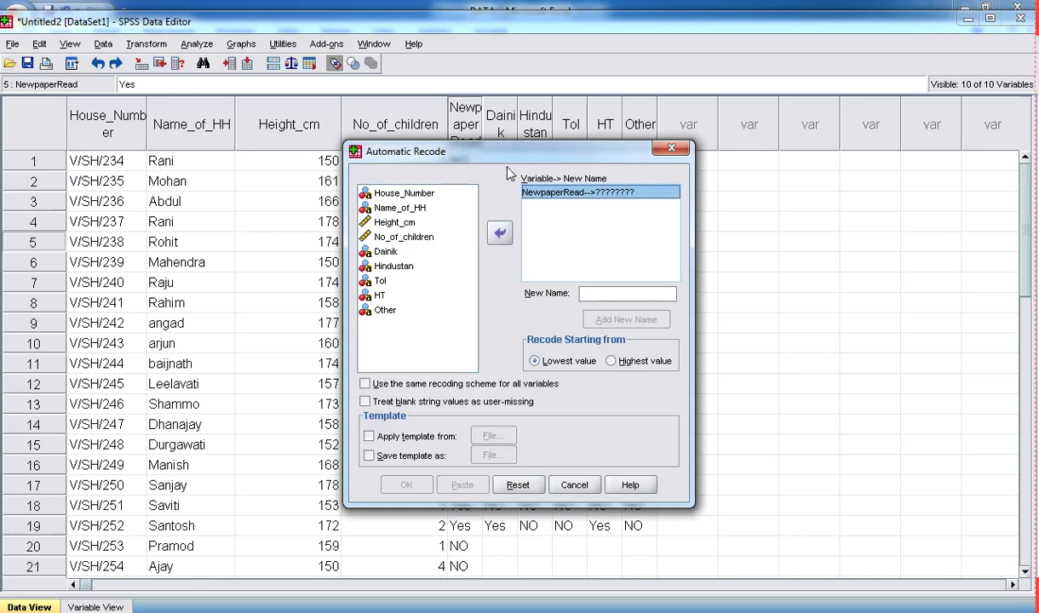
left_click_drag(516, 162, 714, 155)
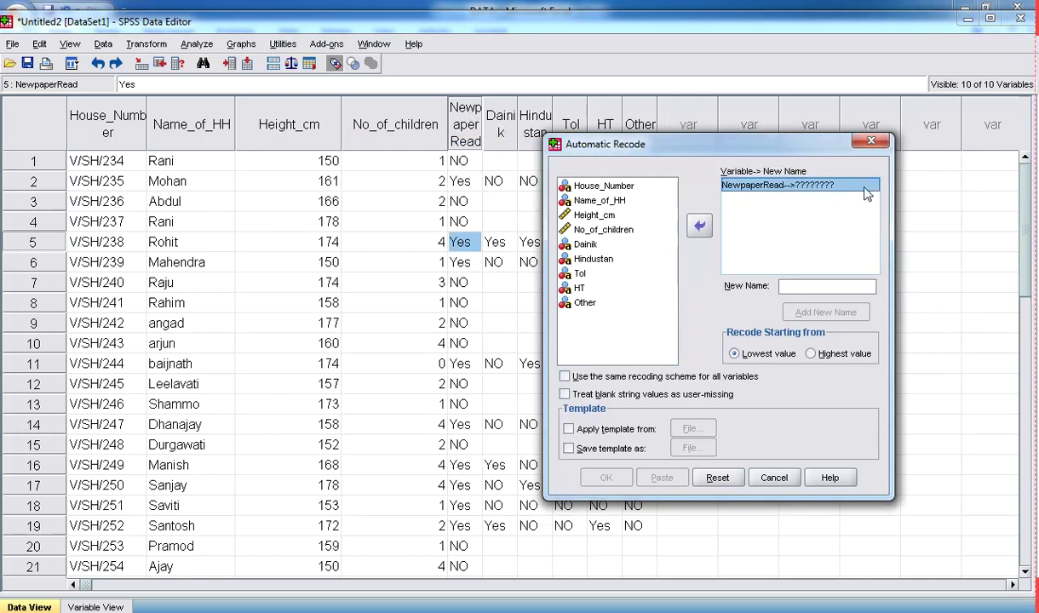
Assign the new name NEWPAPER_code to the recoded NewpaperRead variable.
left_click(793, 288)
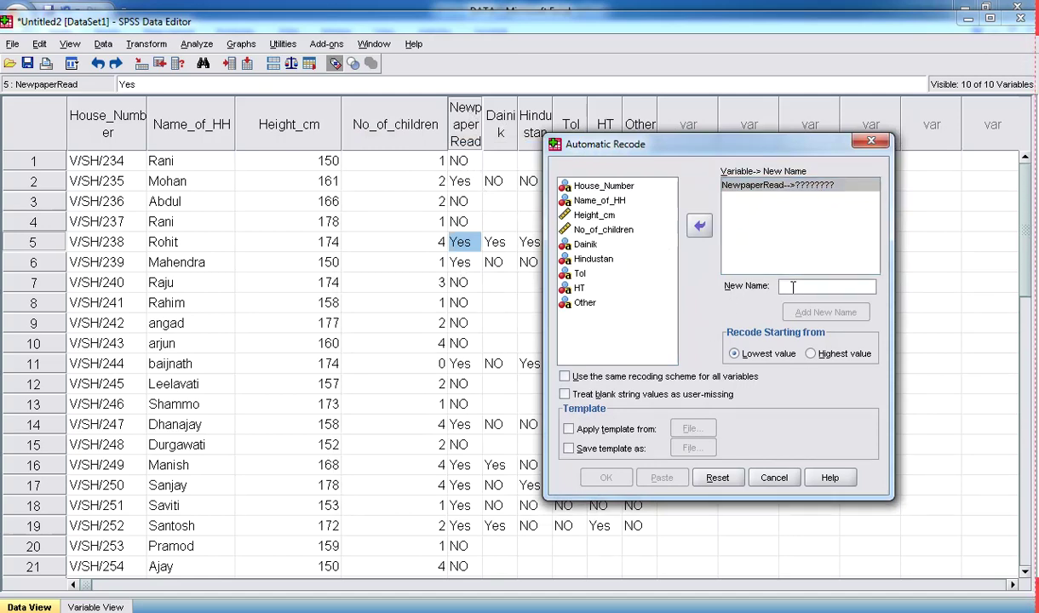
type("NEW")
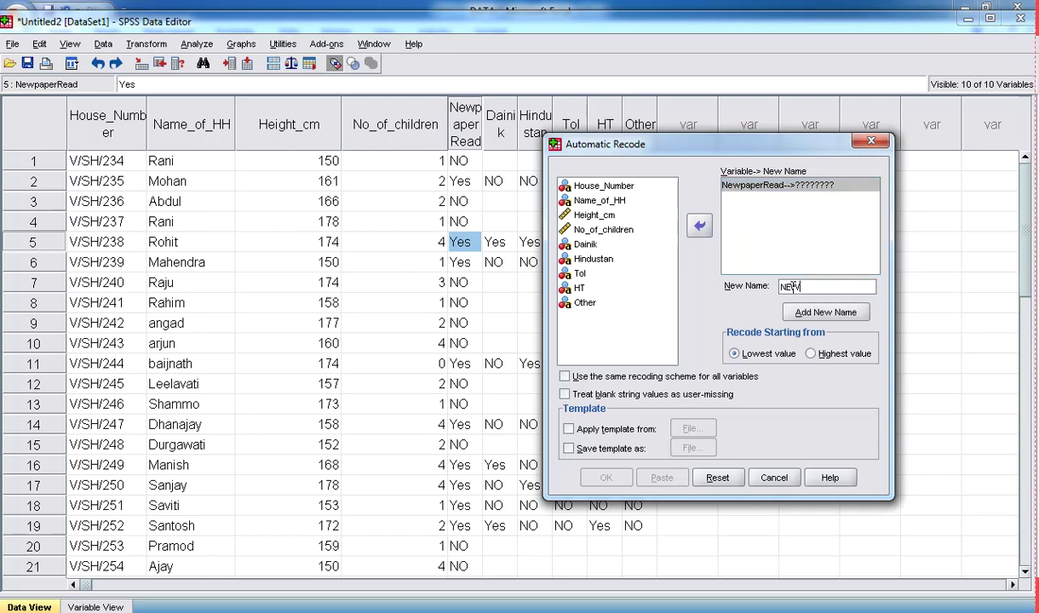
type("PAPER_code")
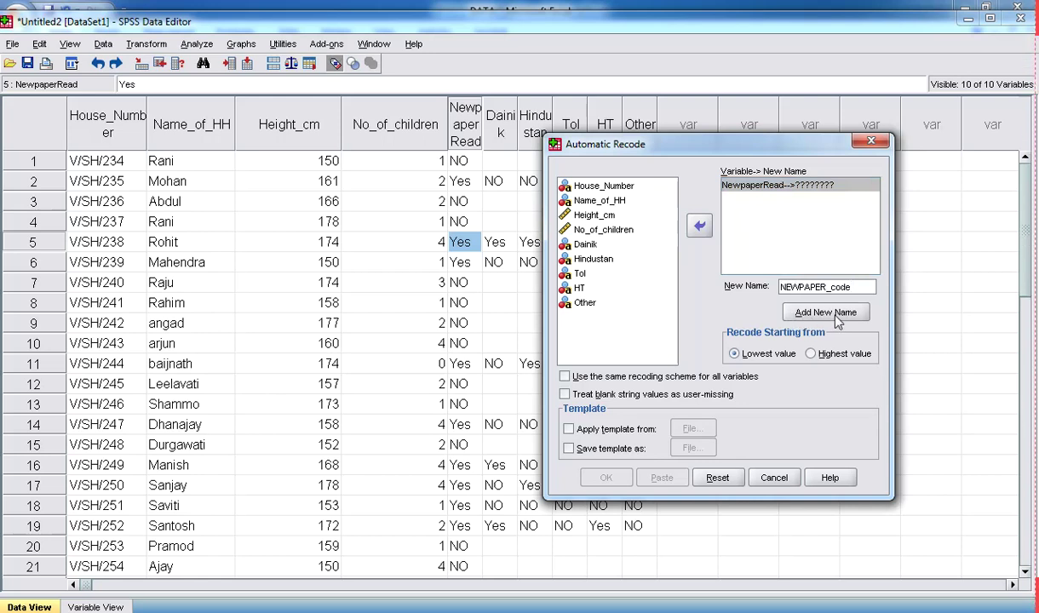
left_click(825, 312)
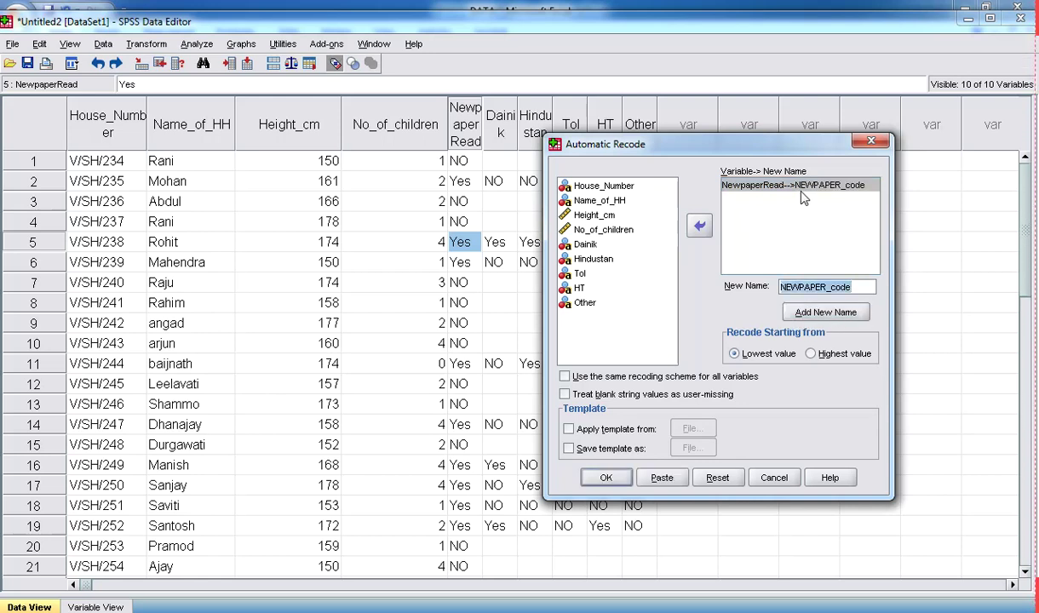
Run the automatic recode of NewpaperRead into NEWPAPER_code with recoding starting from the lowest value.
left_click(856, 186)
left_click(767, 354)
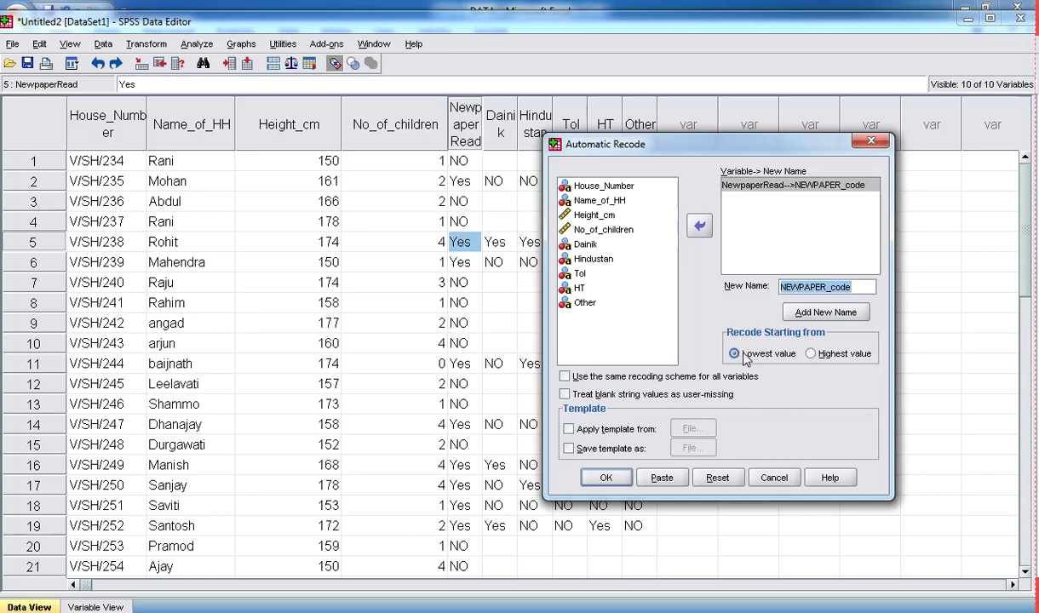
left_click(847, 358)
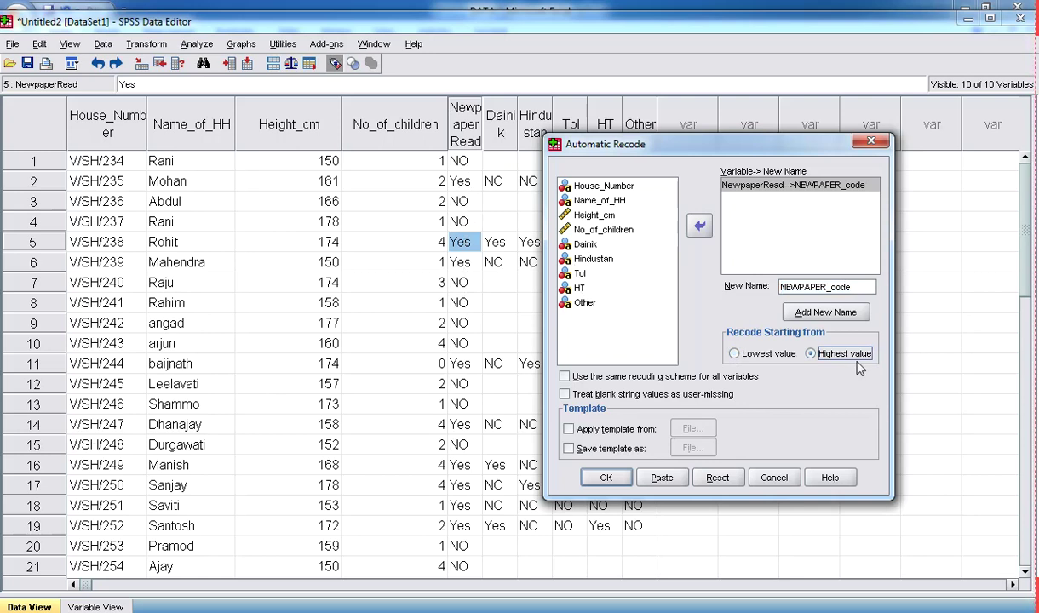
left_click(741, 355)
left_click(611, 480)
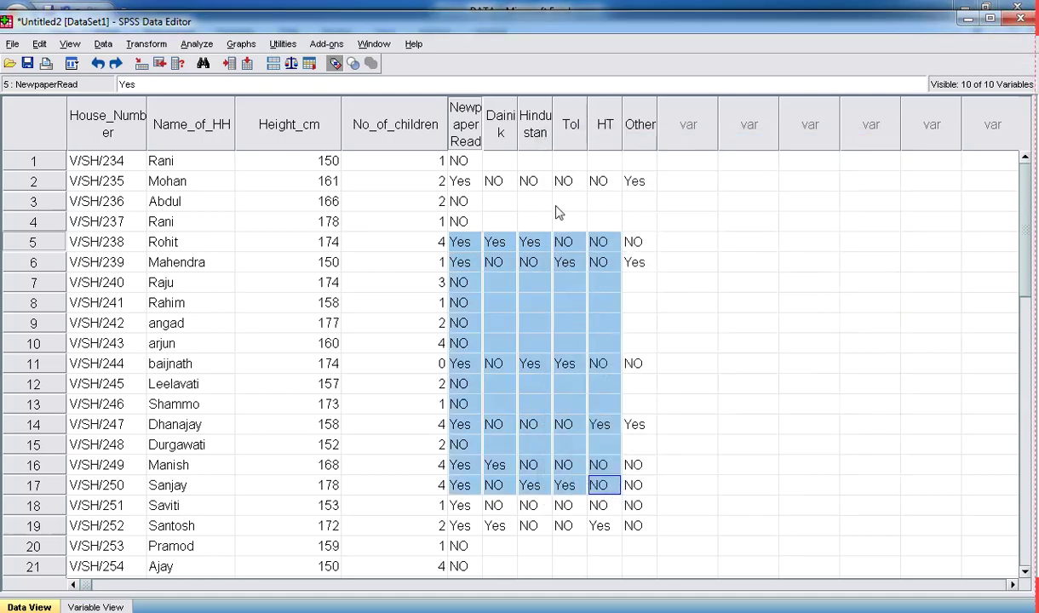
Return from the output window to the dataset and check the definition of NEWPAPER_code in the variable list.
left_click(681, 208)
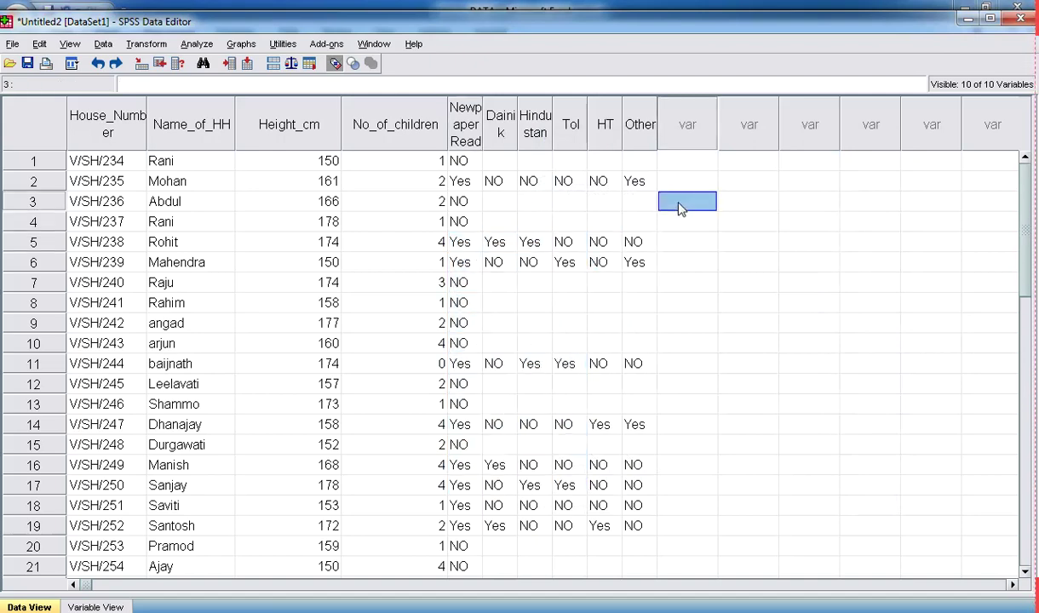
left_click(95, 607)
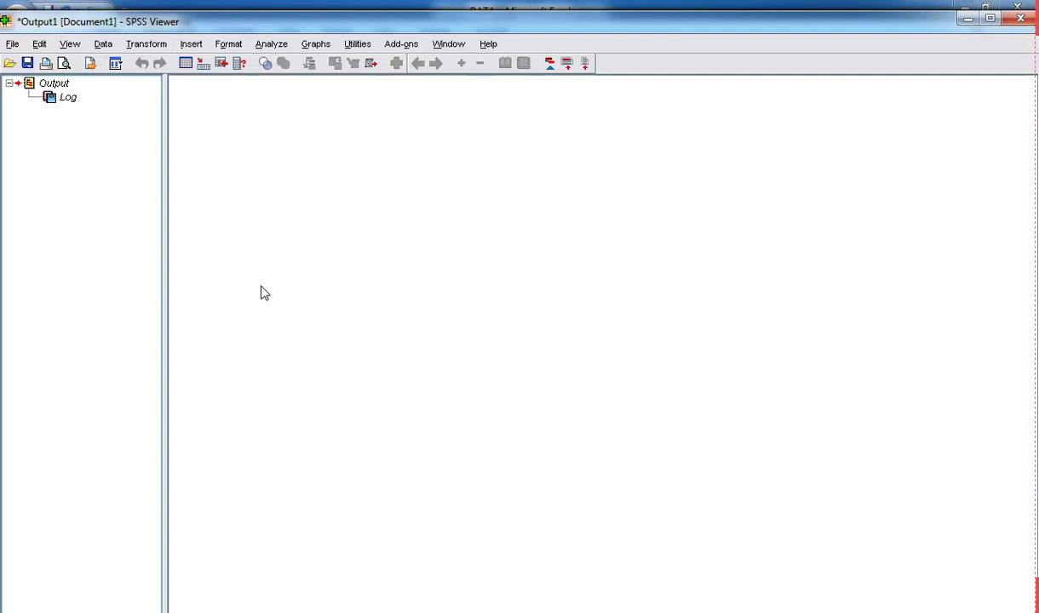
mouse_move(135, 611)
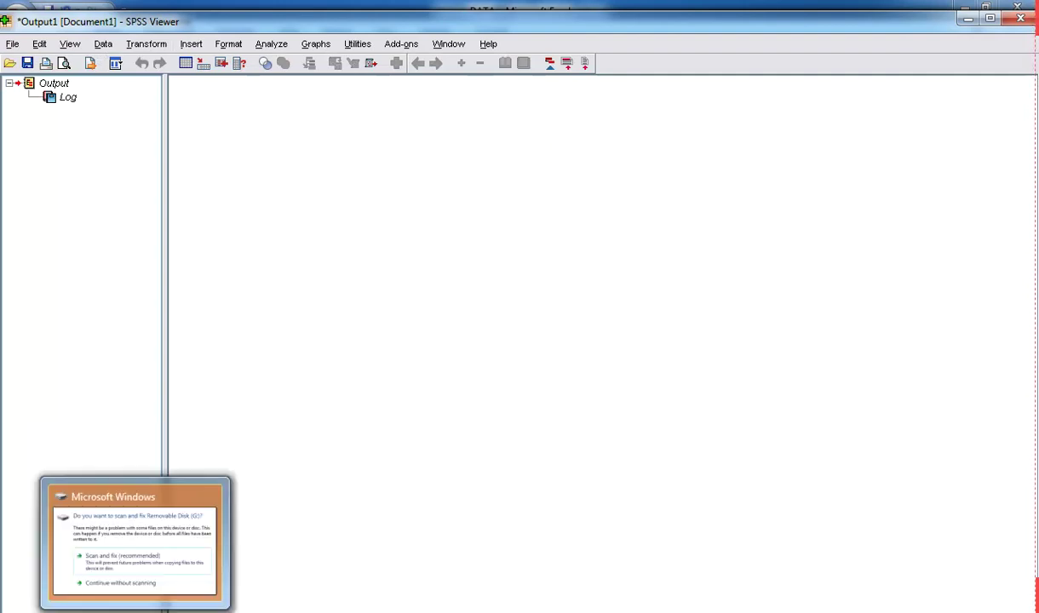
mouse_move(439, 612)
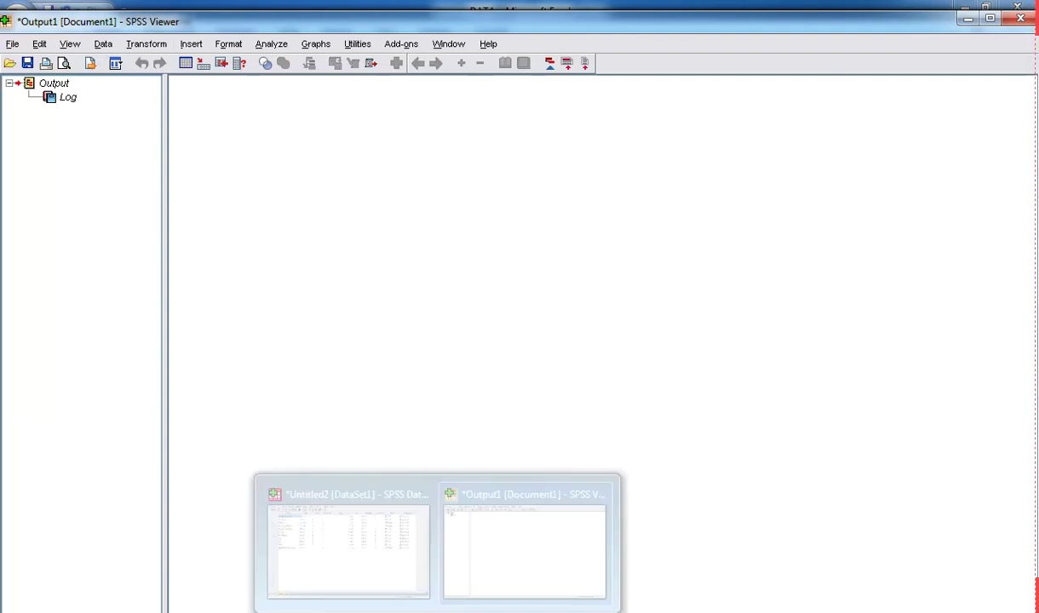
left_click(376, 546)
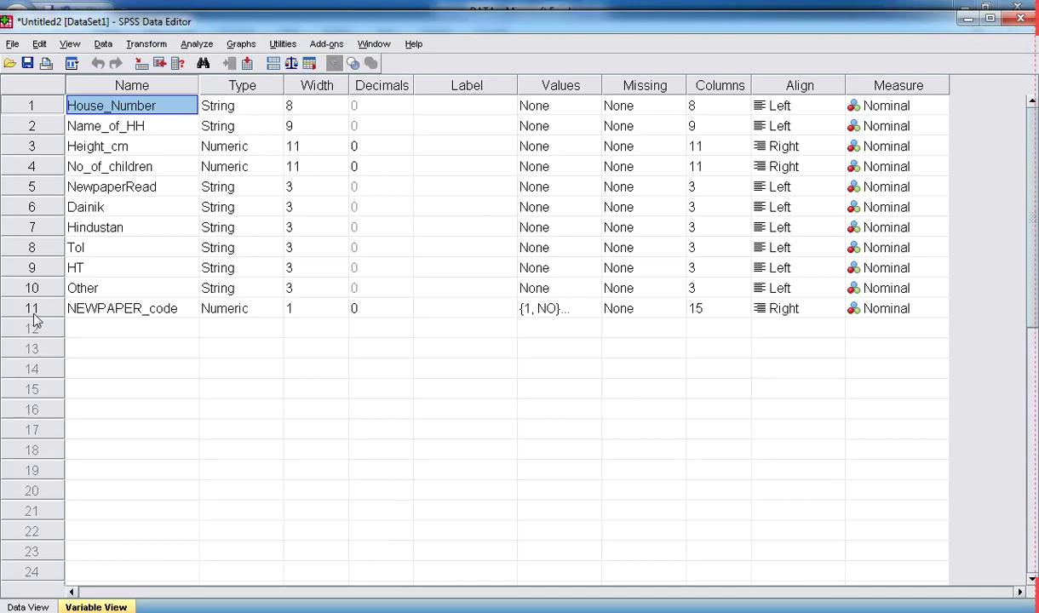
Show the data records with value labels turned off, so that NEWPAPER_code displays its numeric codes.
left_click(29, 607)
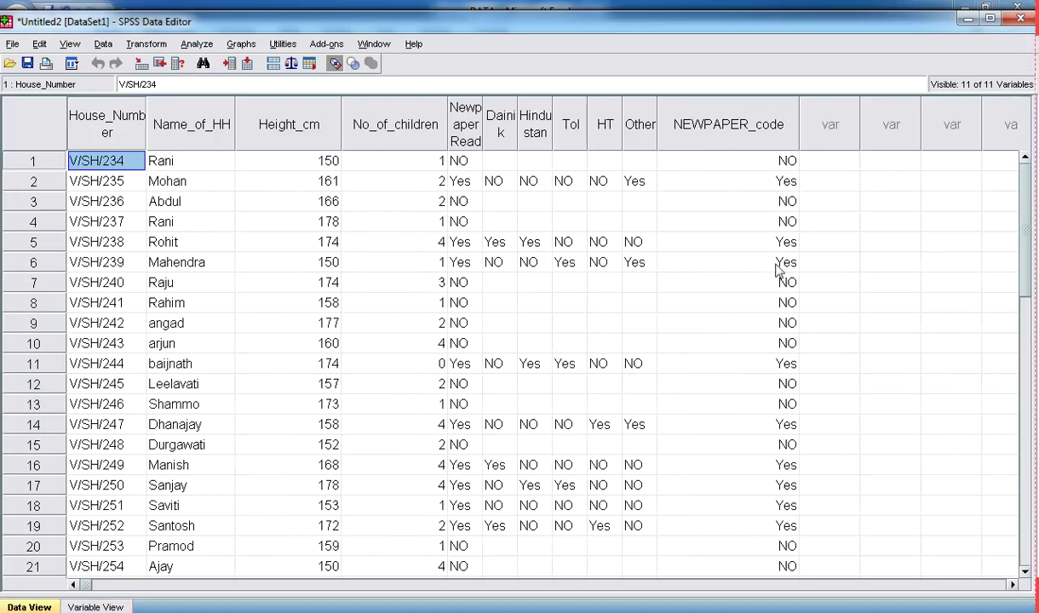
left_click(335, 65)
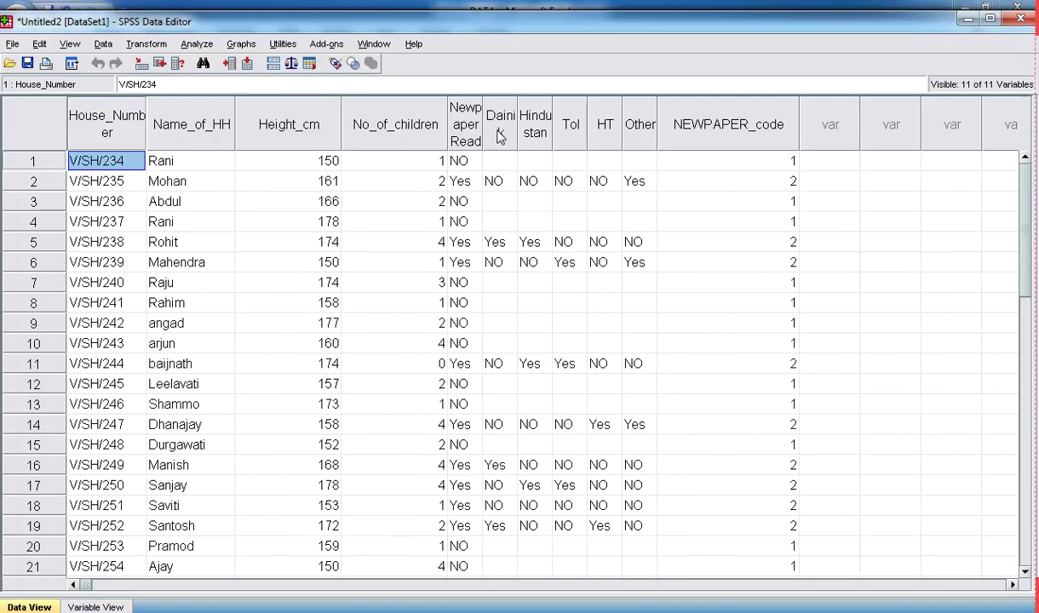